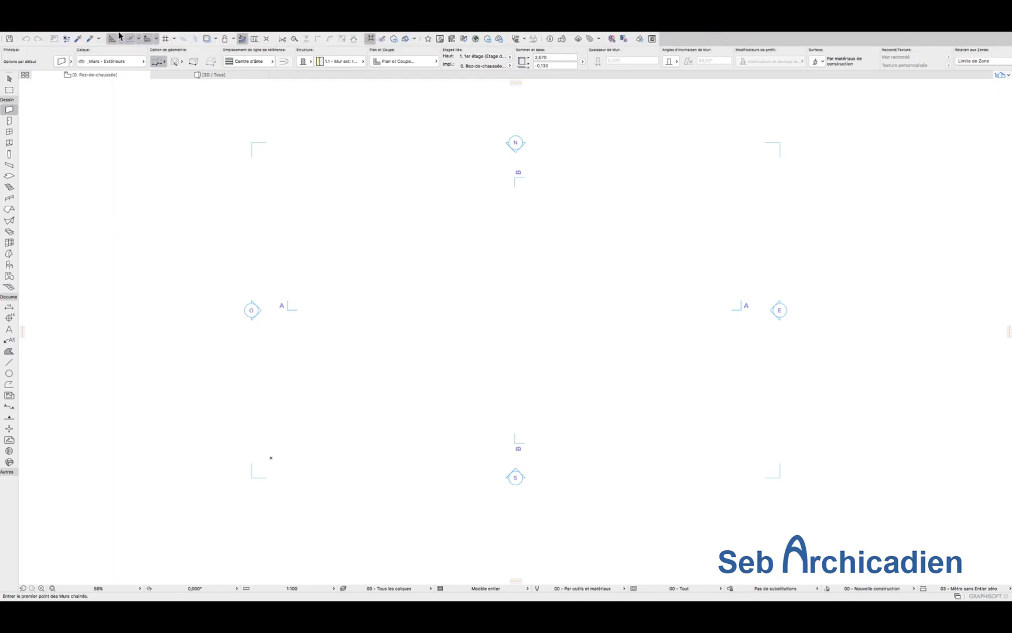
# Step: Create a new menu named 3D in the menu customization settings of the work environment
pyautogui.click(42, 36)
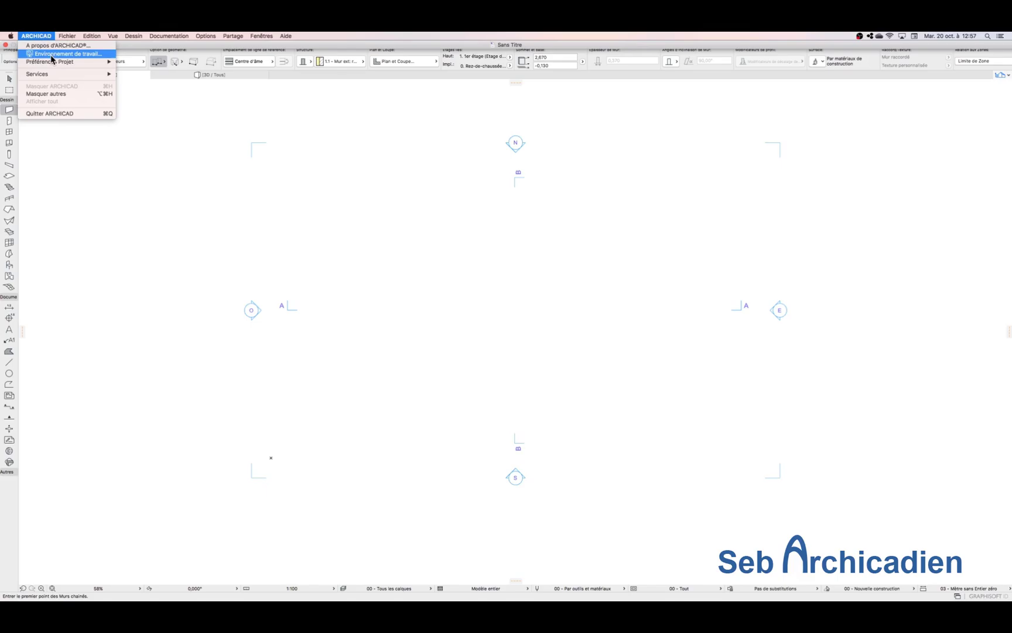
pyautogui.click(52, 56)
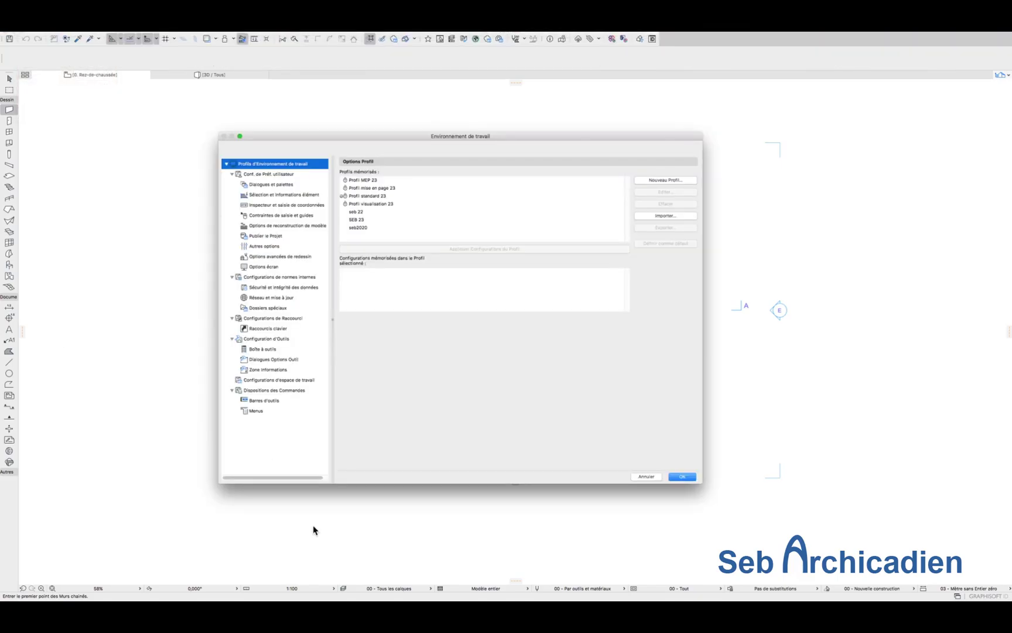
pyautogui.click(267, 410)
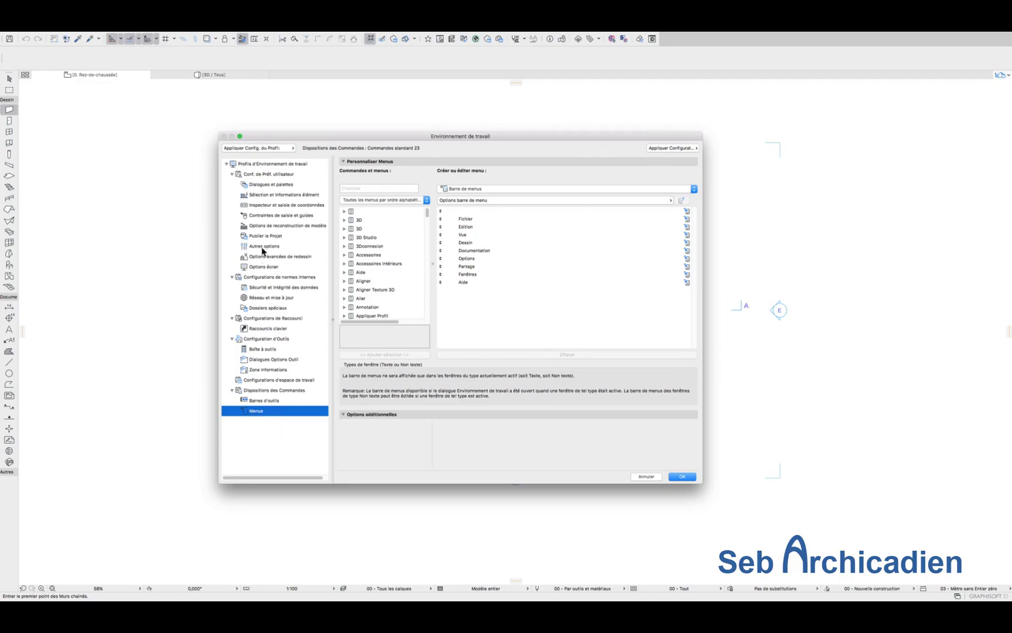
pyautogui.click(524, 202)
pyautogui.click(730, 202)
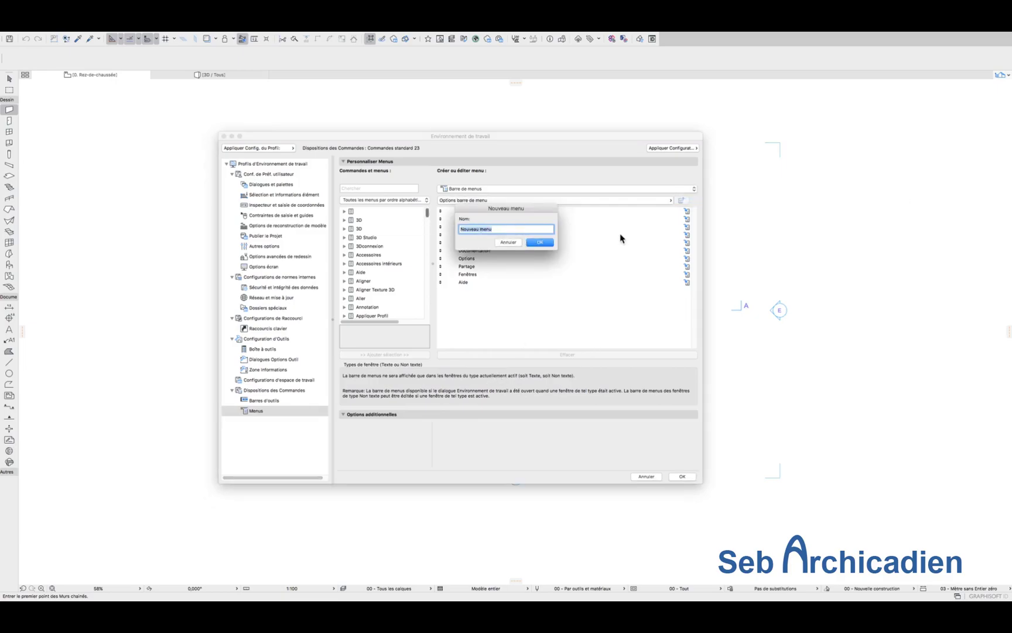
pyautogui.write('3D')
pyautogui.click(537, 242)
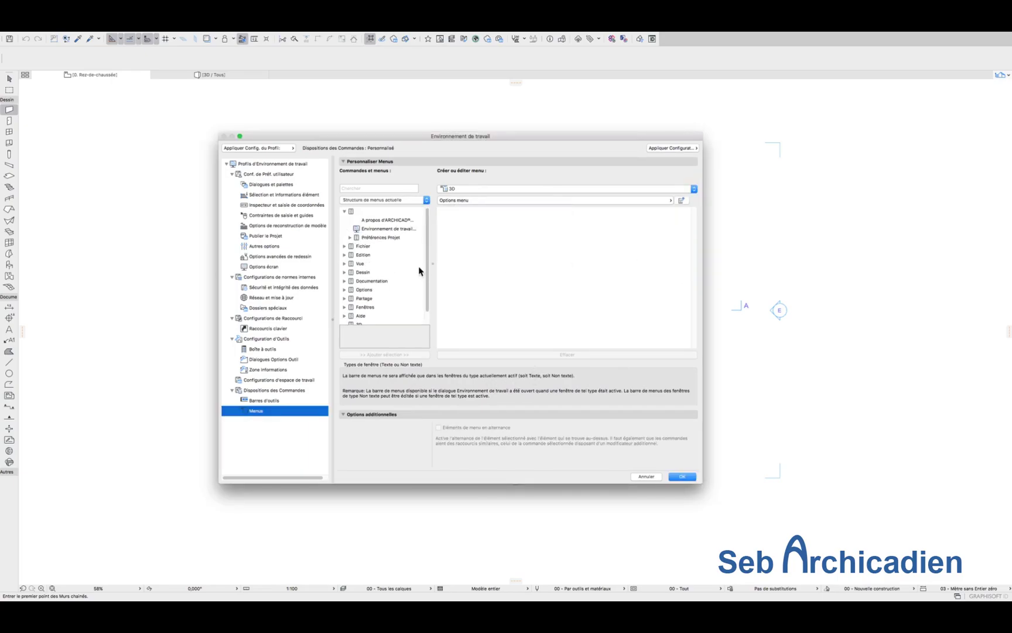
# Step: List the available commands by theme and look through the commands in the 04 Vue category
pyautogui.scroll(-1, 357, 303)
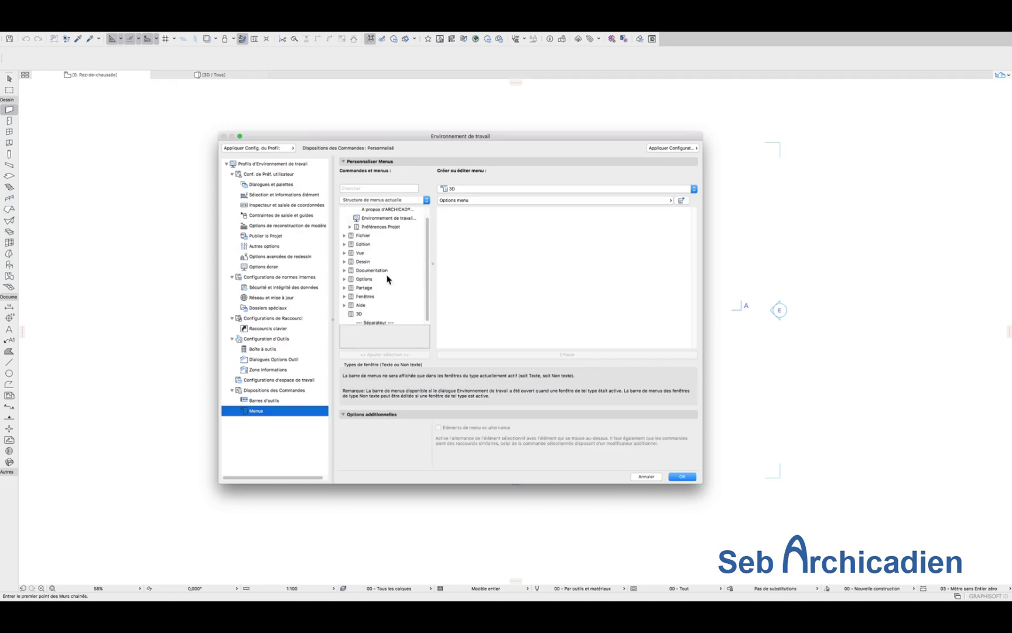
pyautogui.scroll(1, 406, 257)
pyautogui.click(379, 202)
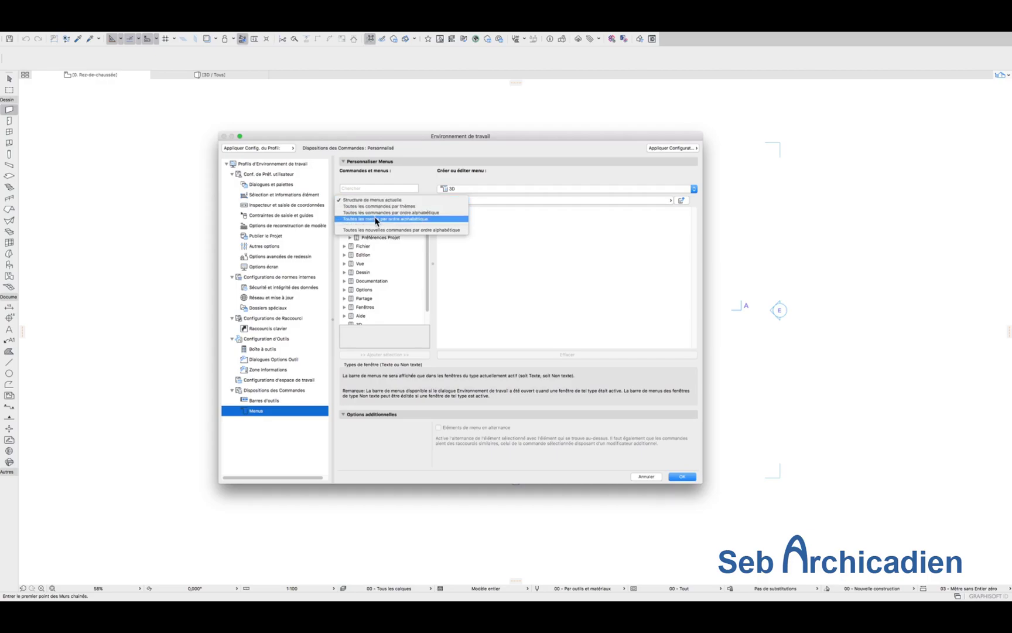
pyautogui.click(381, 207)
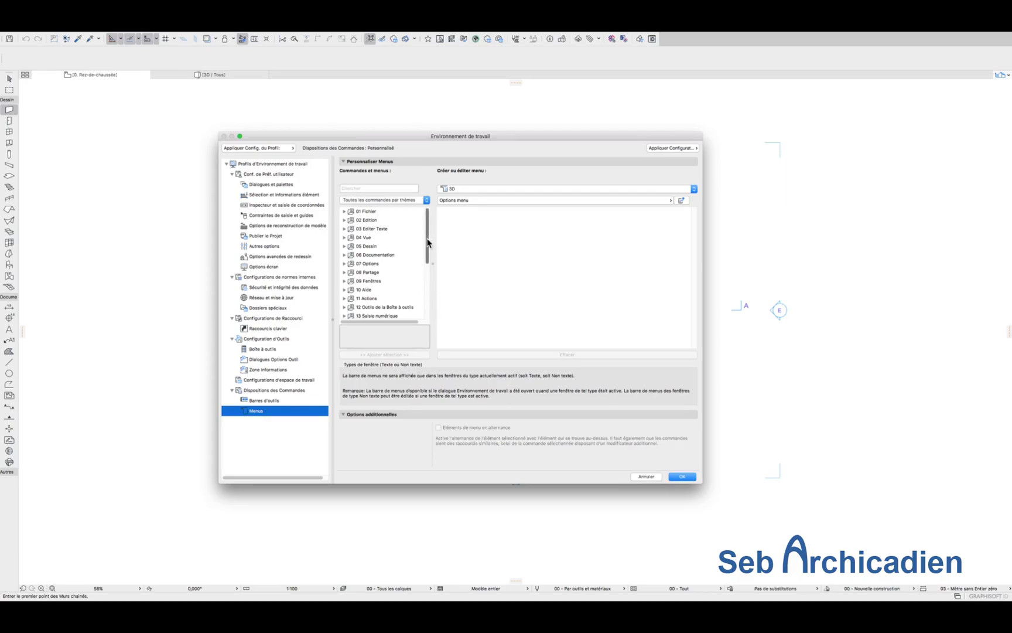
pyautogui.click(422, 201)
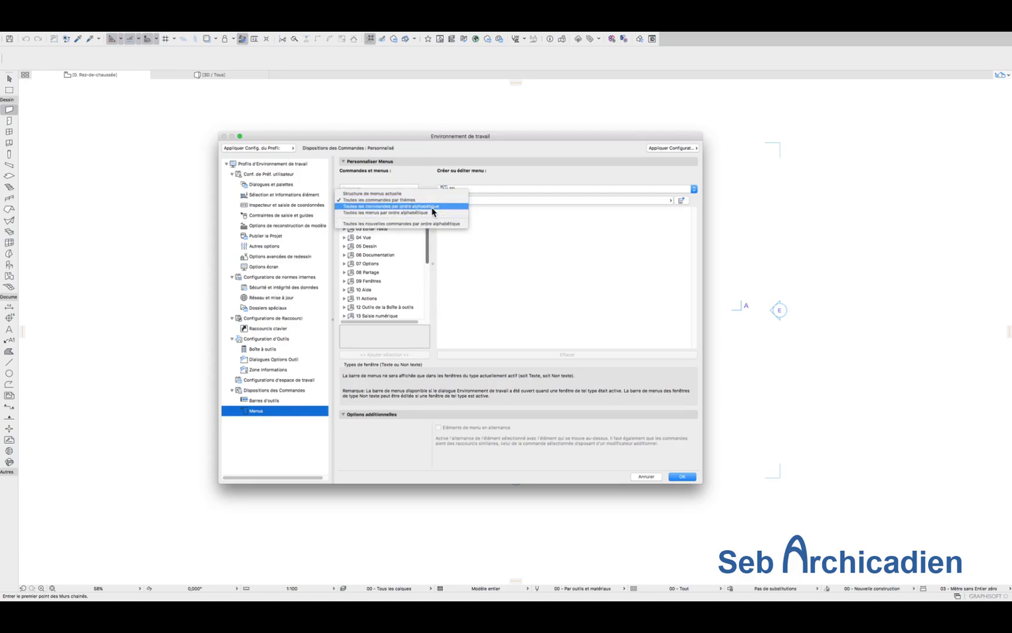
pyautogui.click(427, 253)
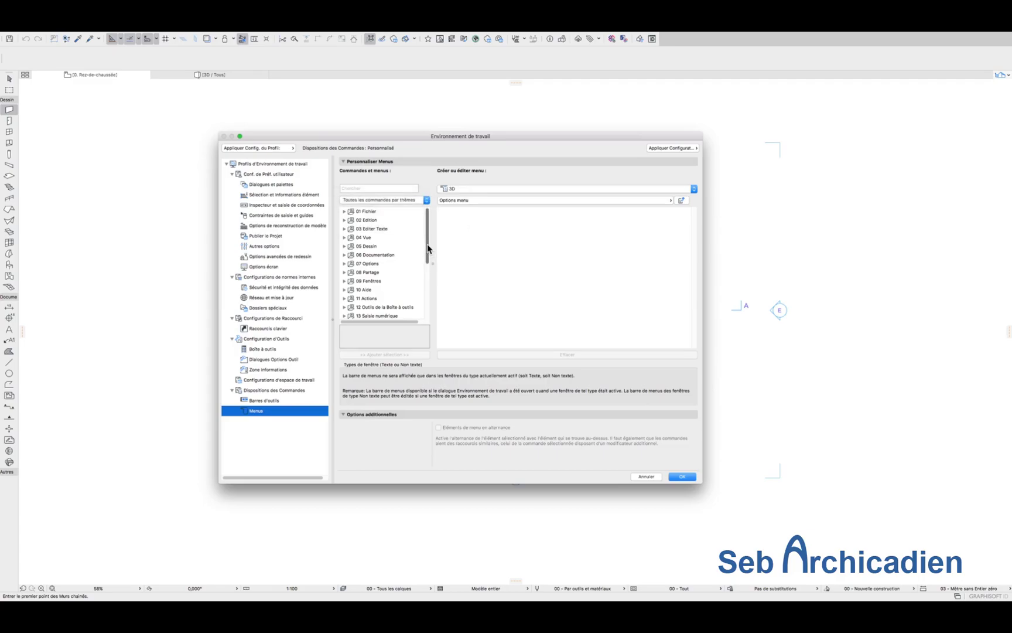
pyautogui.click(344, 237)
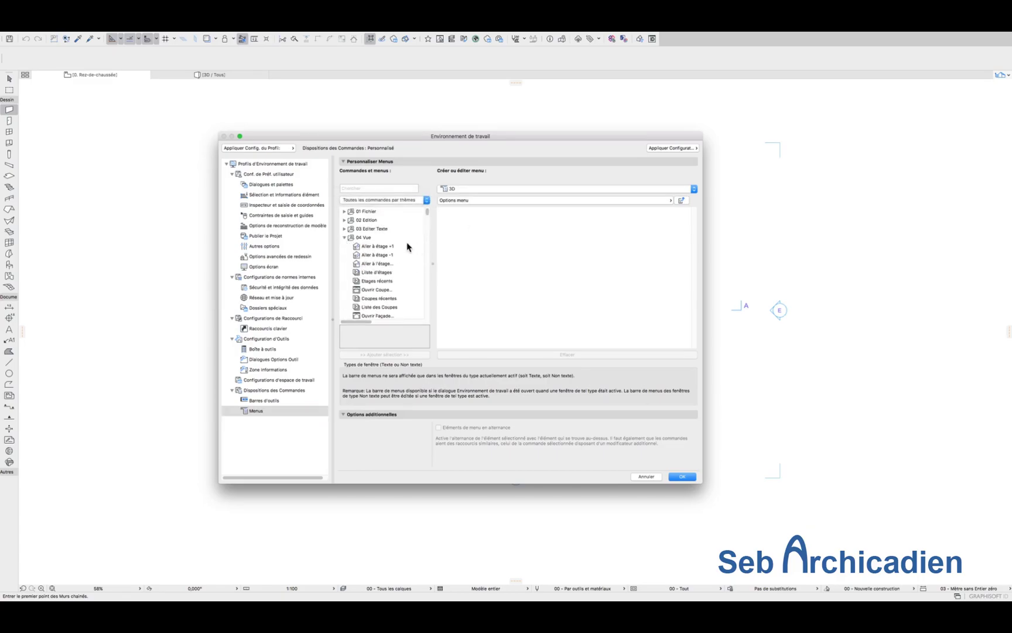
pyautogui.click(344, 238)
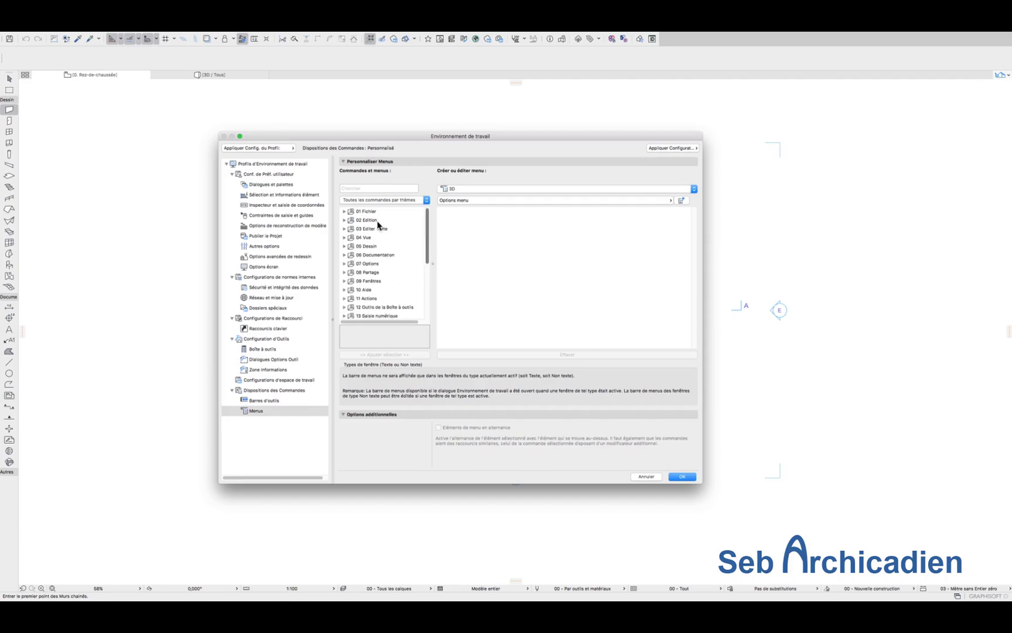
pyautogui.moveTo(168, 35)
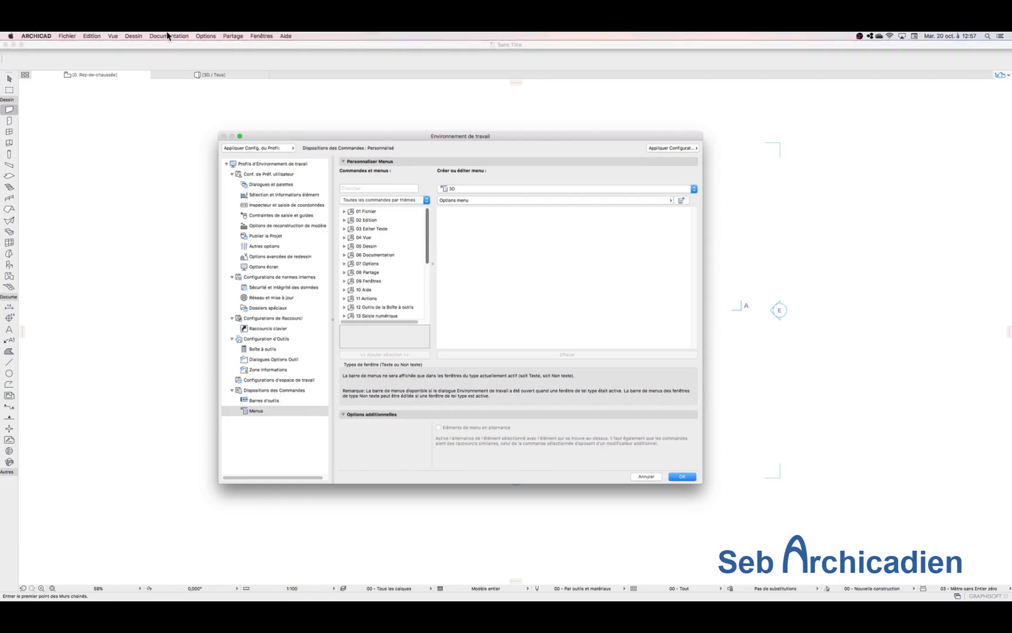
pyautogui.click(344, 237)
pyautogui.scroll(-8, 401, 270)
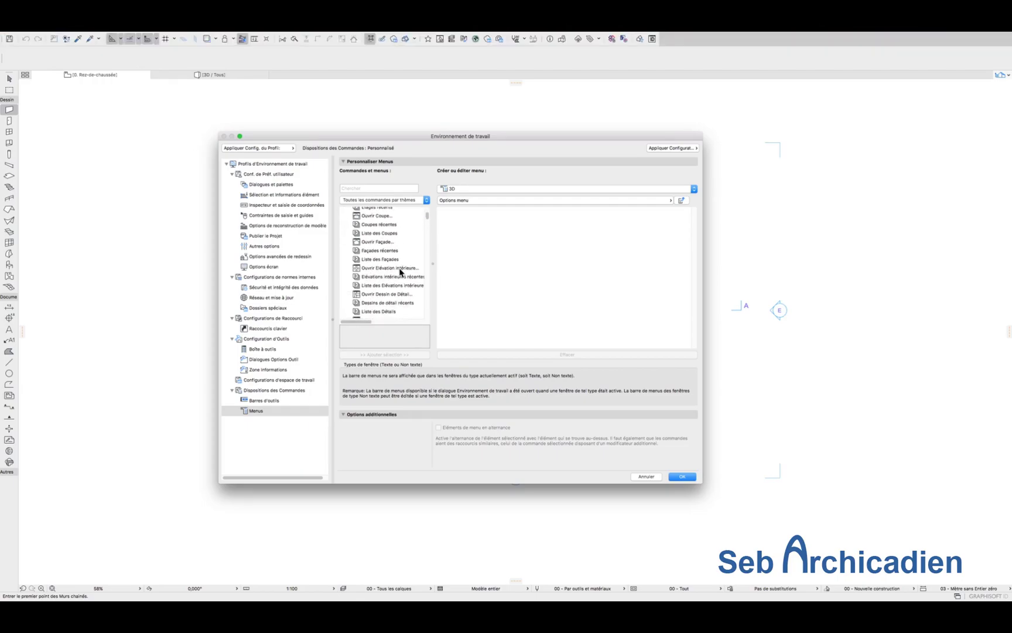
pyautogui.scroll(-10, 401, 272)
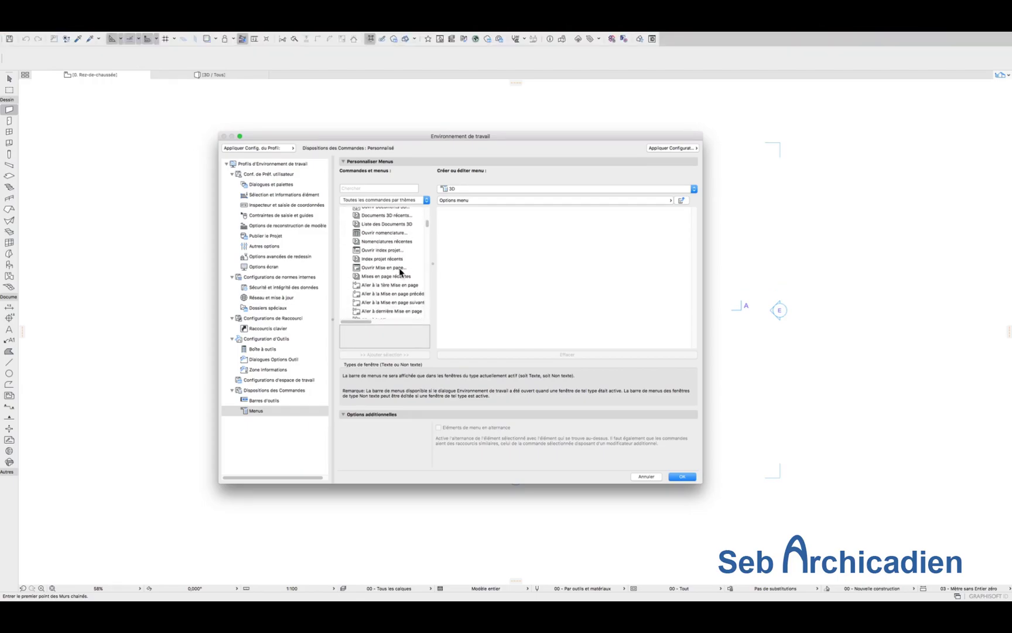
pyautogui.scroll(-4, 401, 271)
pyautogui.scroll(-6, 399, 302)
pyautogui.scroll(-5, 399, 302)
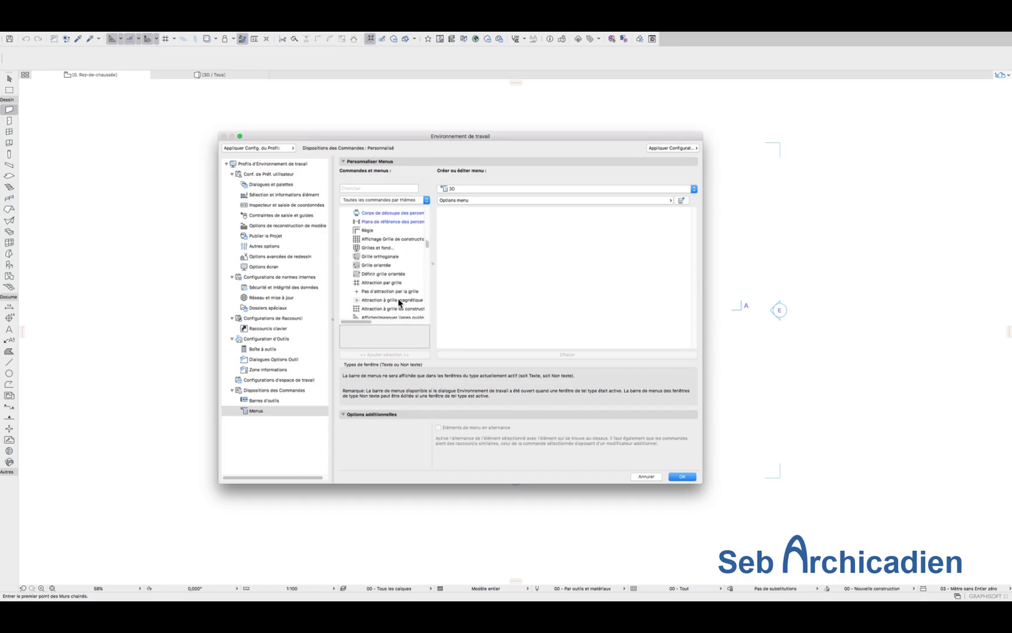
pyautogui.scroll(-10, 399, 302)
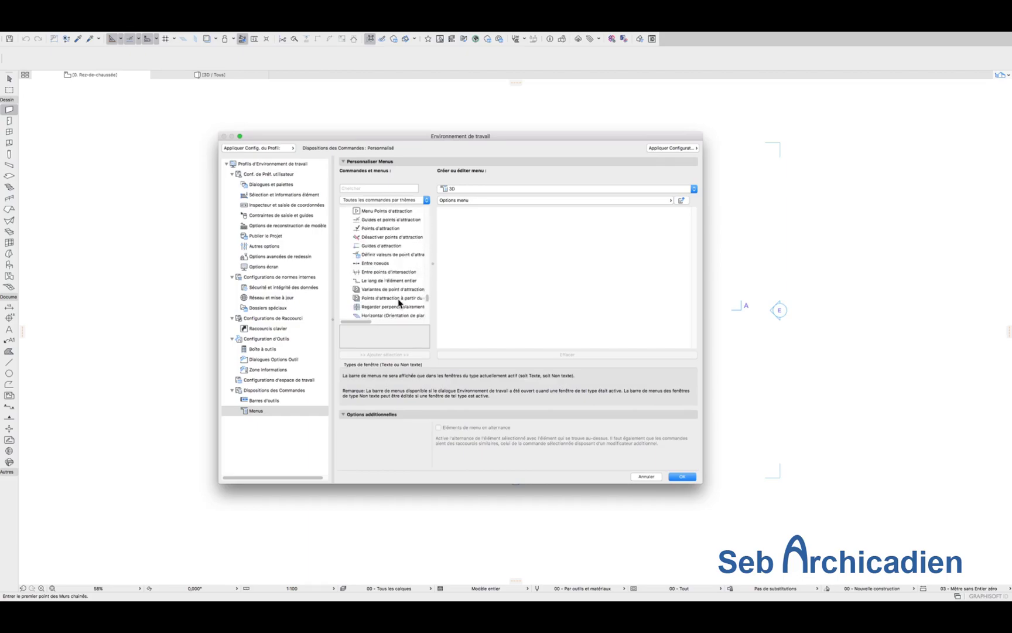
pyautogui.scroll(-5, 399, 302)
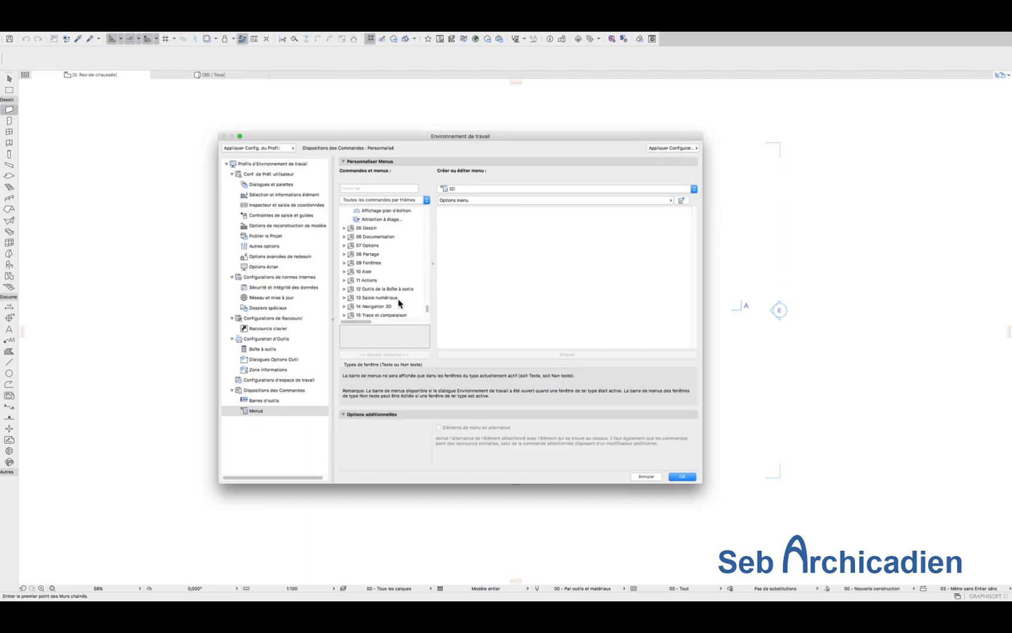
pyautogui.moveTo(426, 304); pyautogui.dragTo(436, 200)
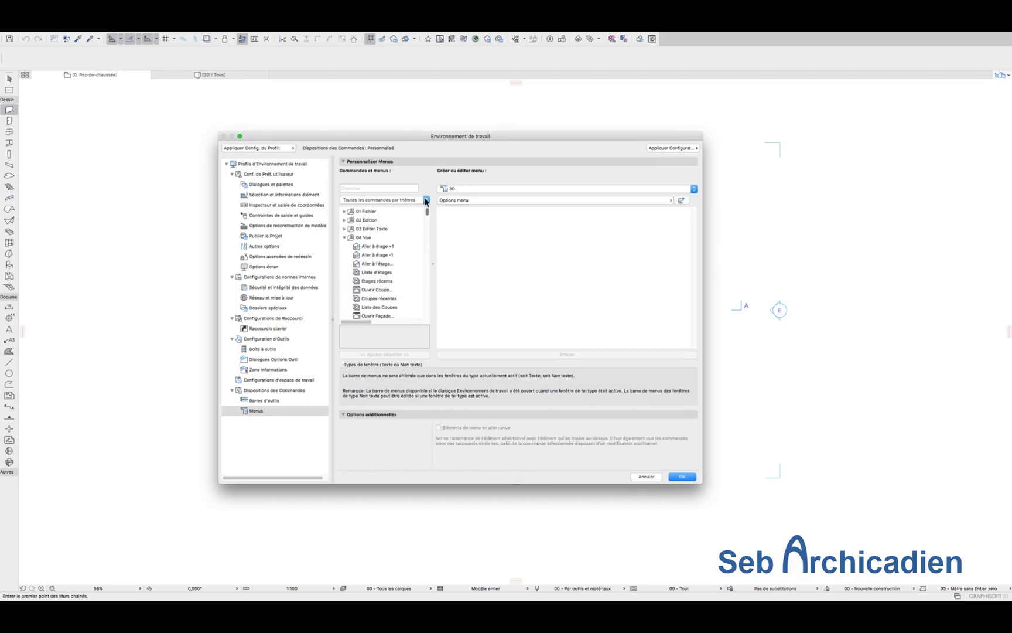
pyautogui.click(344, 237)
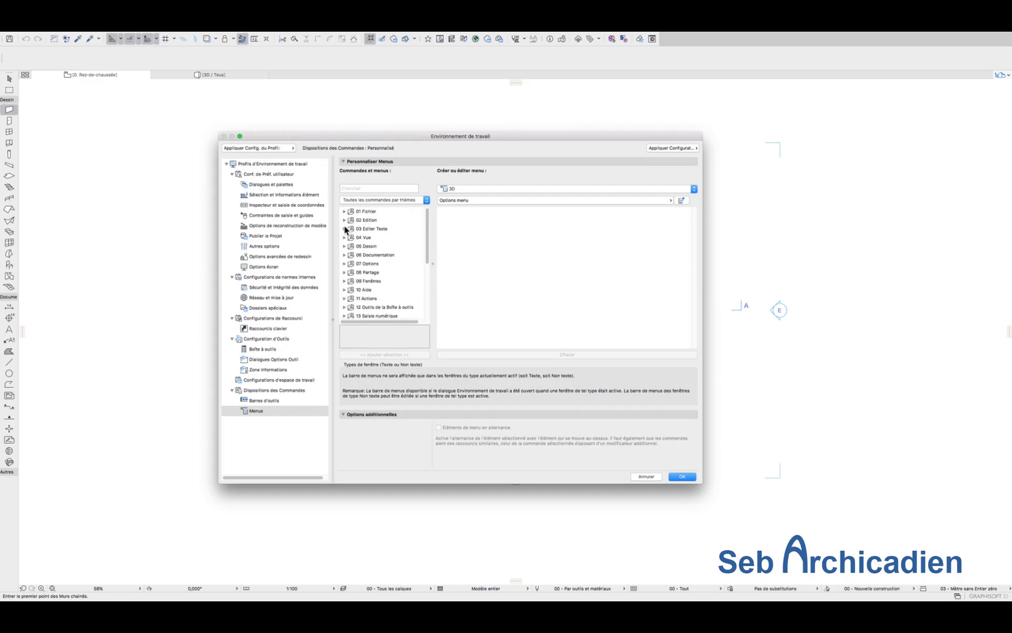
# Step: List all available commands in alphabetical order
pyautogui.click(403, 199)
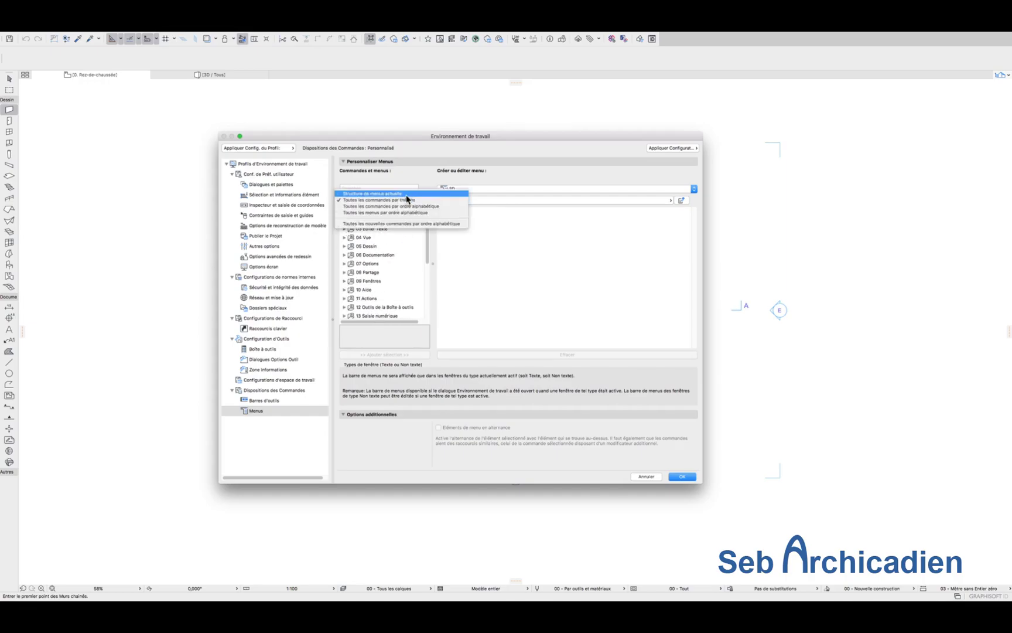
pyautogui.click(390, 206)
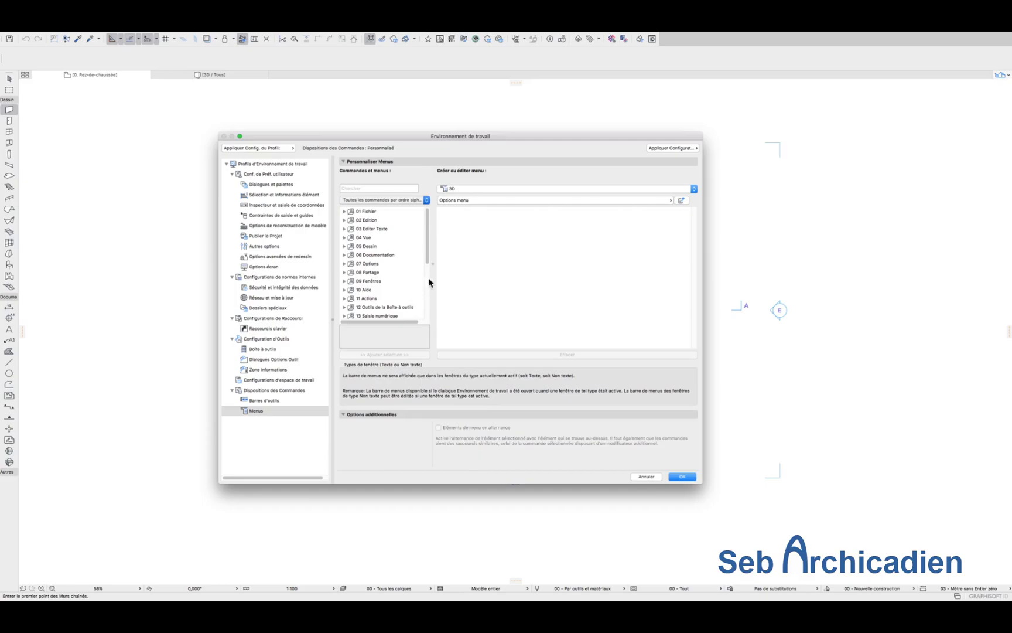
pyautogui.moveTo(428, 215); pyautogui.dragTo(428, 314)
# Step: Search the commands for "per" and add Perspective and Perspective à deux points de fuite to the 3D menu
pyautogui.click(370, 188)
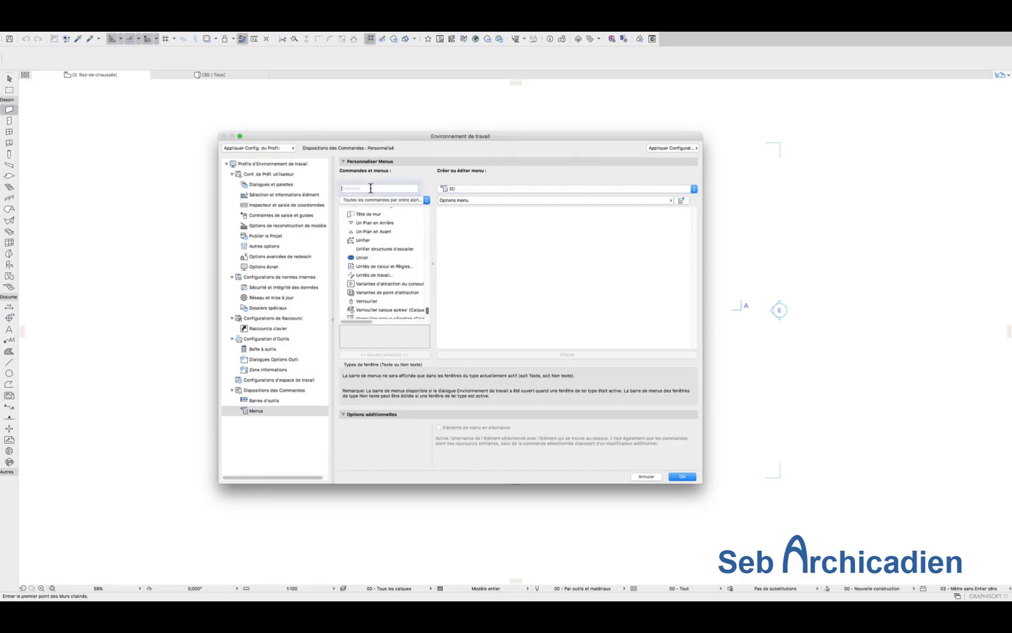
pyautogui.write('a')
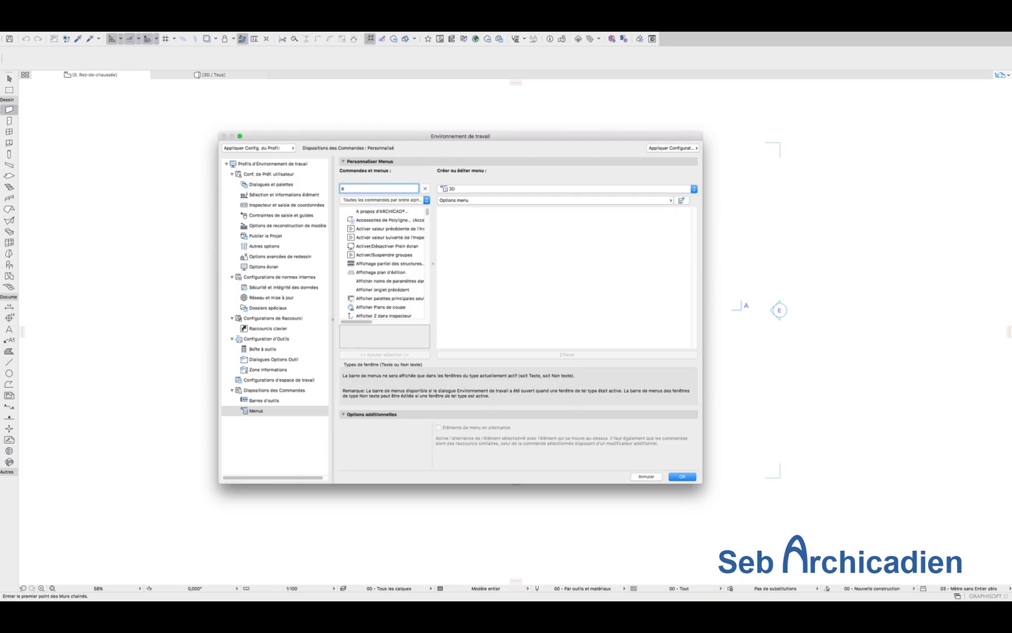
pyautogui.write('er')
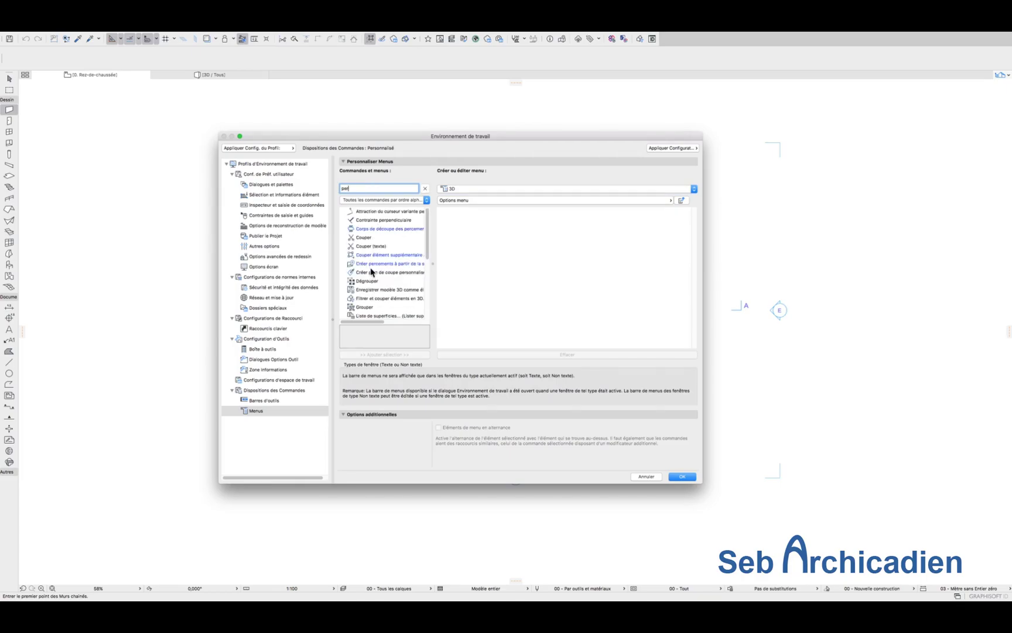
pyautogui.scroll(-4, 395, 291)
pyautogui.click(389, 299)
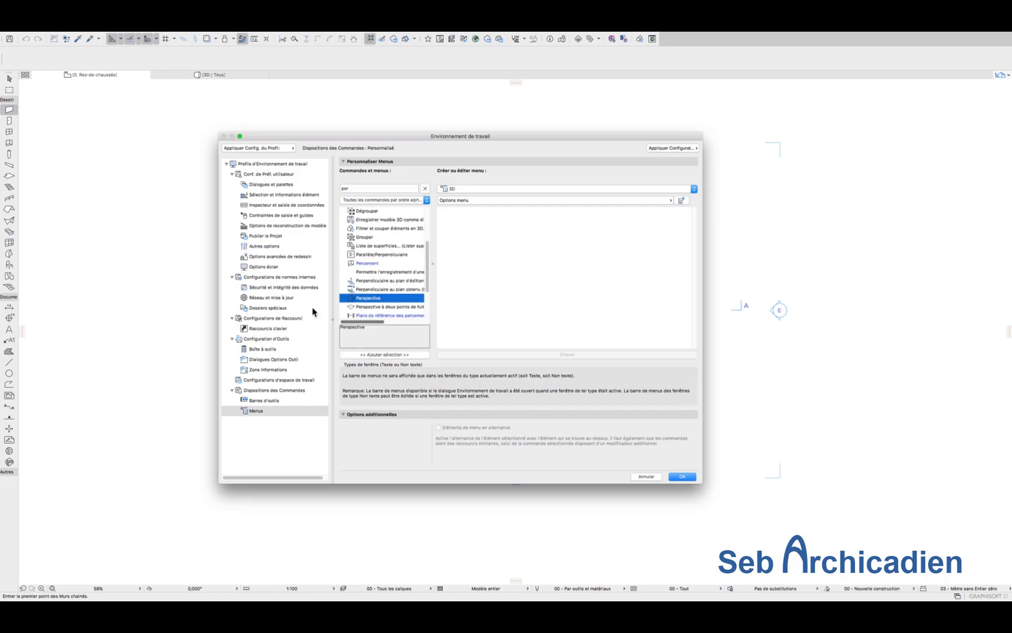
pyautogui.click(389, 355)
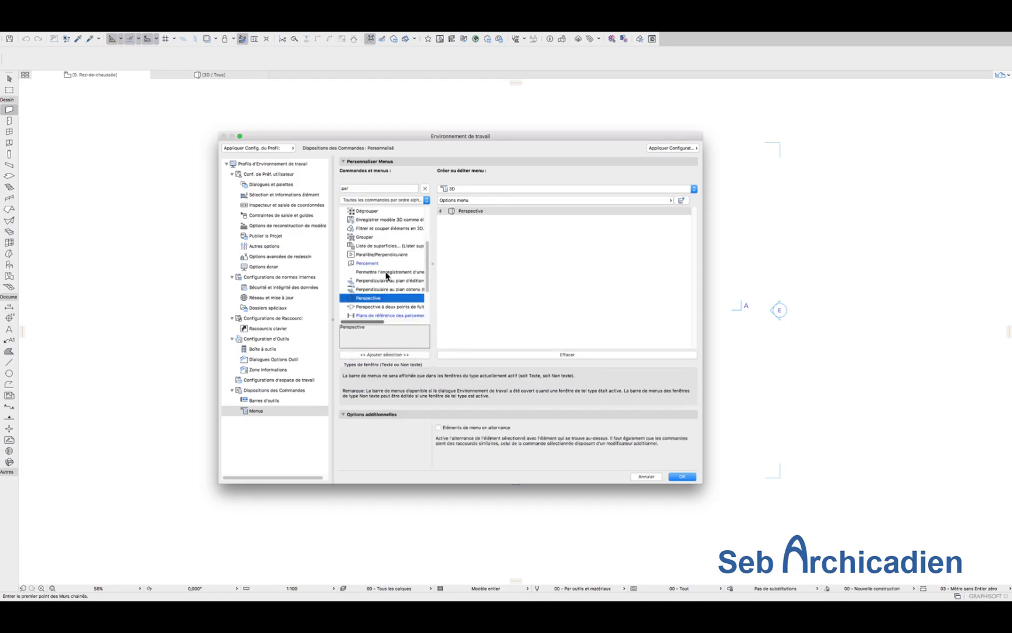
pyautogui.click(369, 307)
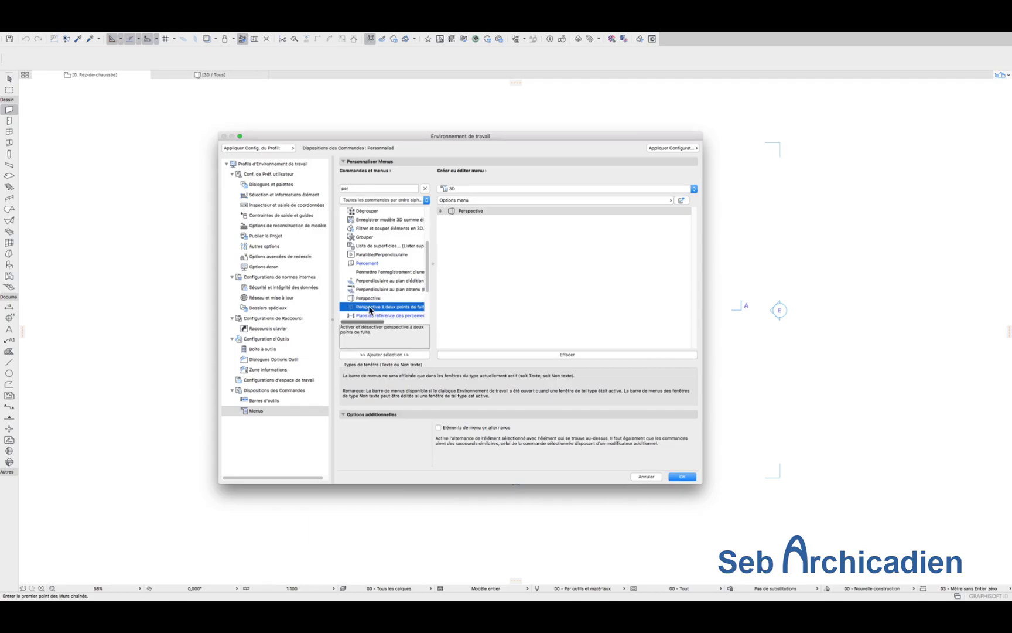
pyautogui.click(377, 355)
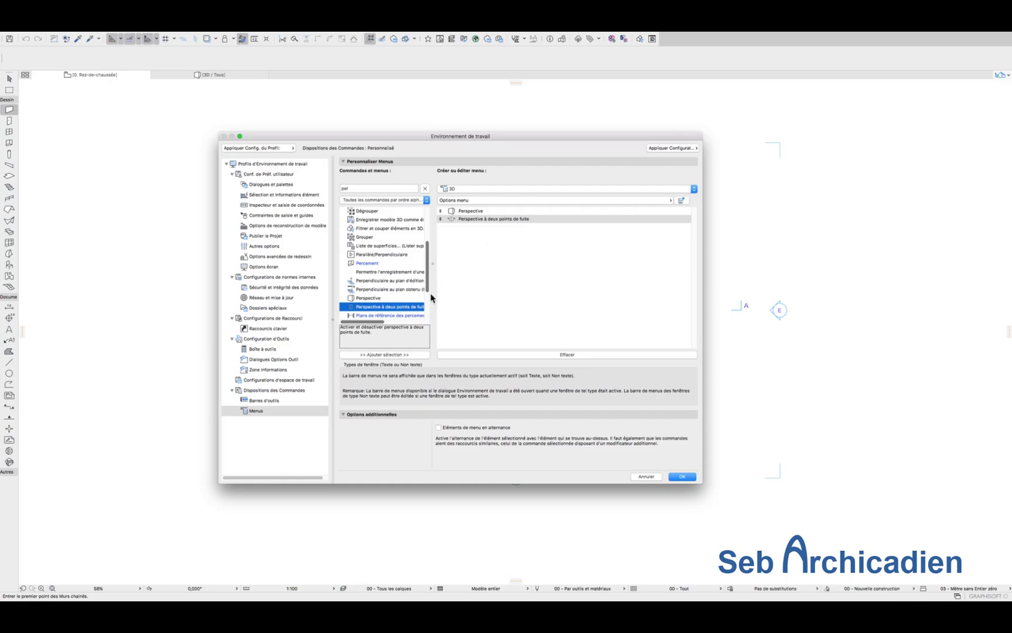
pyautogui.click(514, 200)
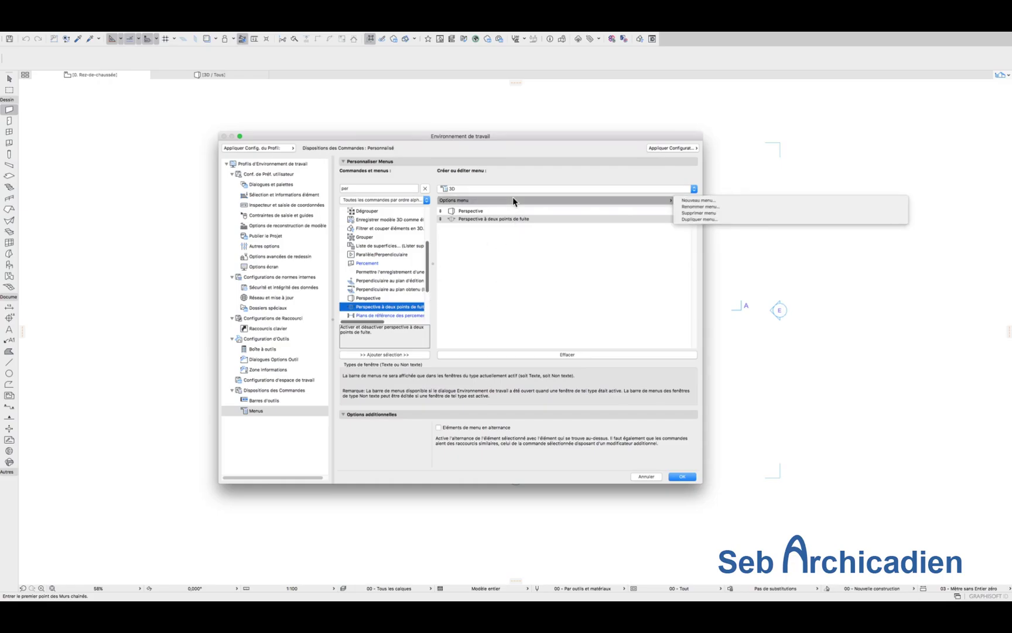
pyautogui.click(513, 197)
pyautogui.click(518, 188)
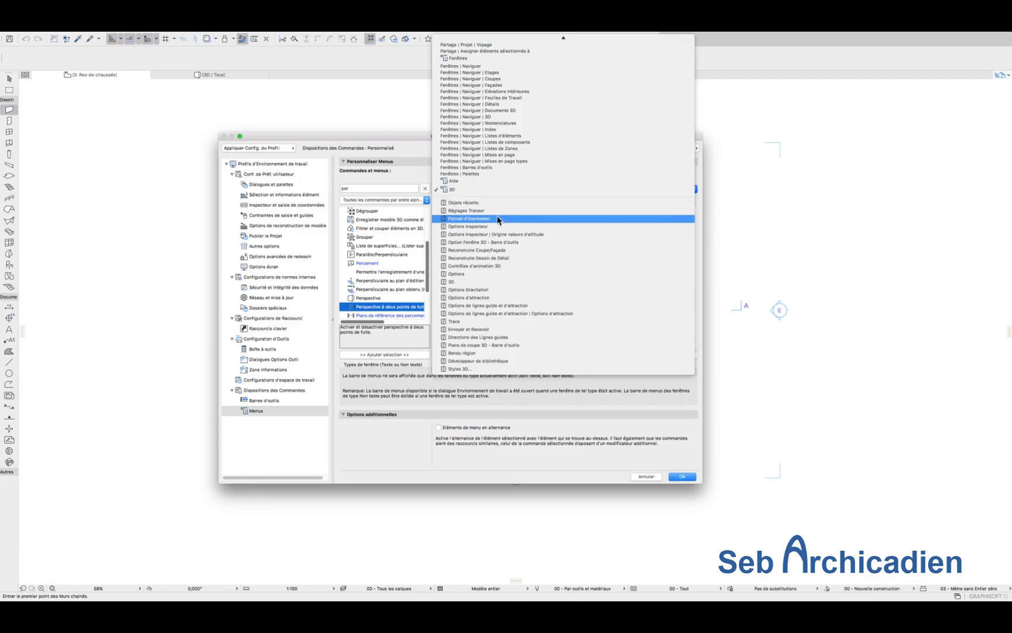
pyautogui.click(408, 337)
pyautogui.scroll(-3, 402, 265)
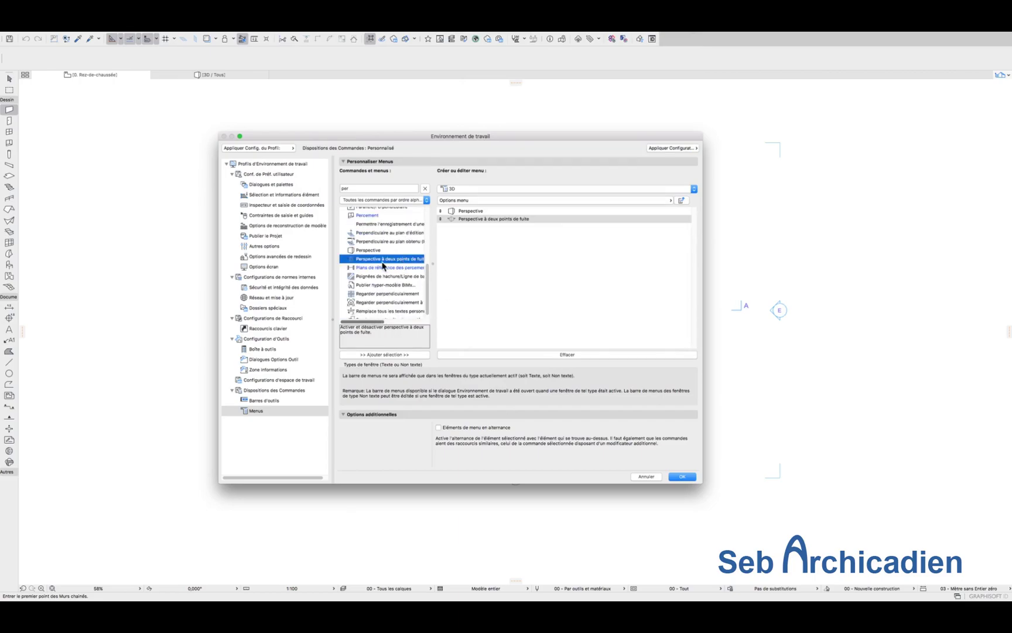
pyautogui.scroll(-1, 384, 302)
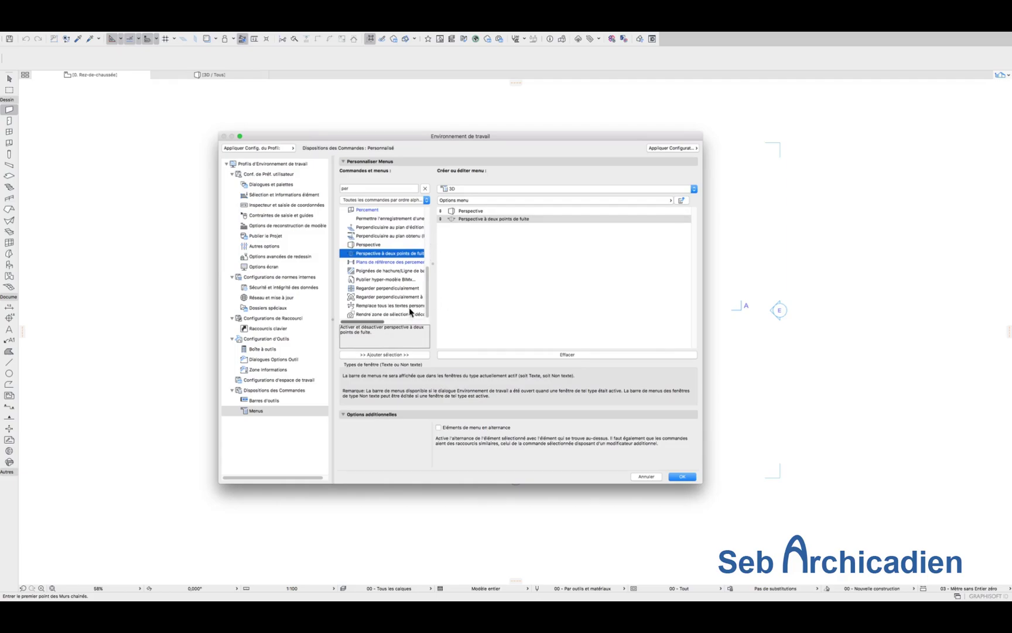
pyautogui.scroll(10, 416, 296)
# Step: Search the commands for "rendu" and add Projection rendu photoréaliste to the 3D menu
pyautogui.click(362, 189)
pyautogui.press('super+a')
pyautogui.press('BackSpace')
pyautogui.write('rendu')
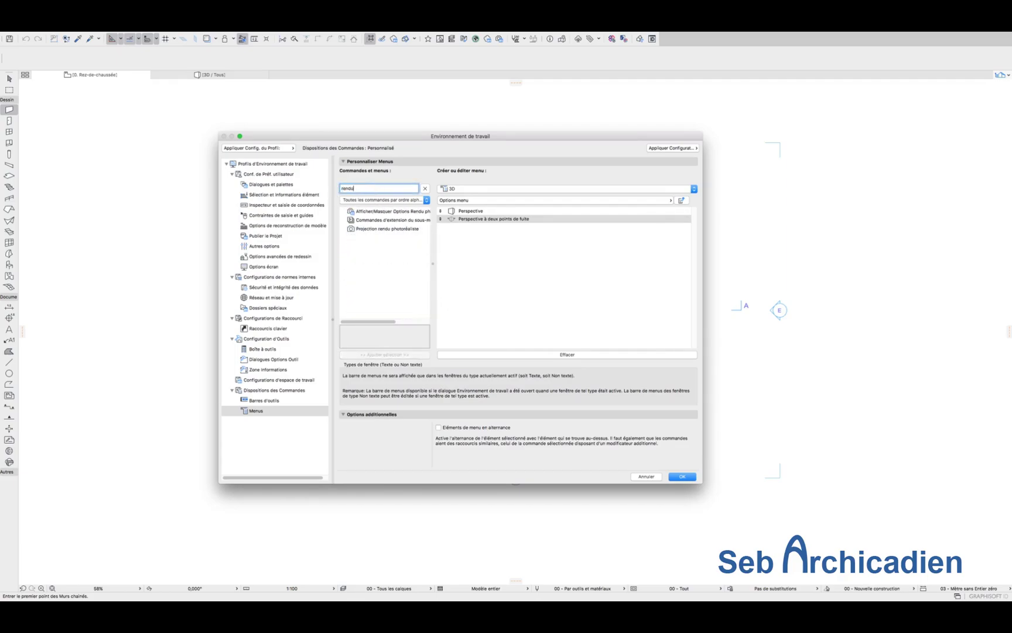
pyautogui.click(387, 229)
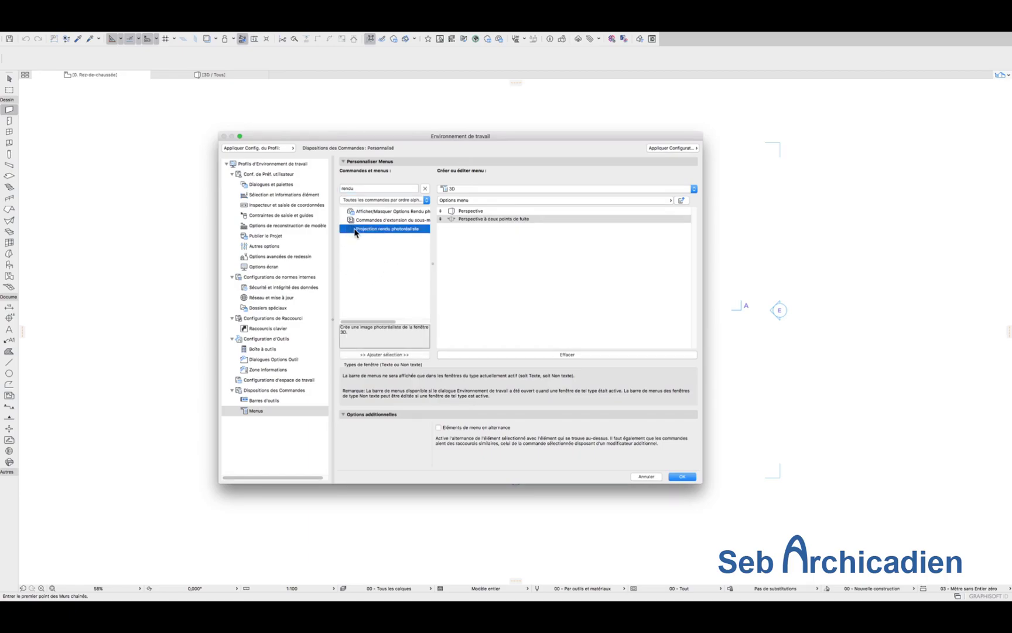
pyautogui.click(407, 355)
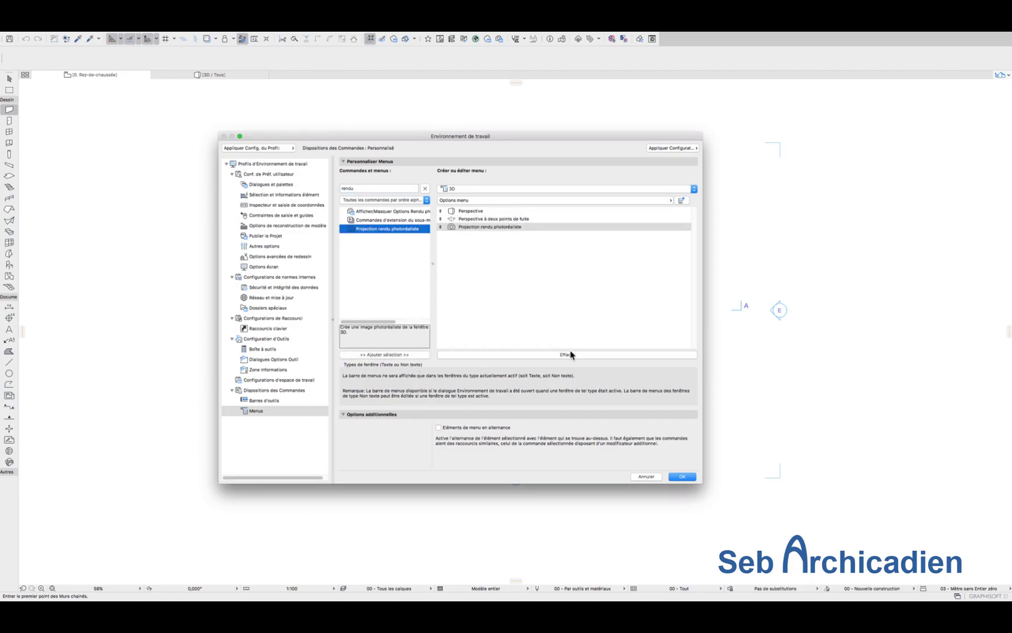
pyautogui.click(507, 285)
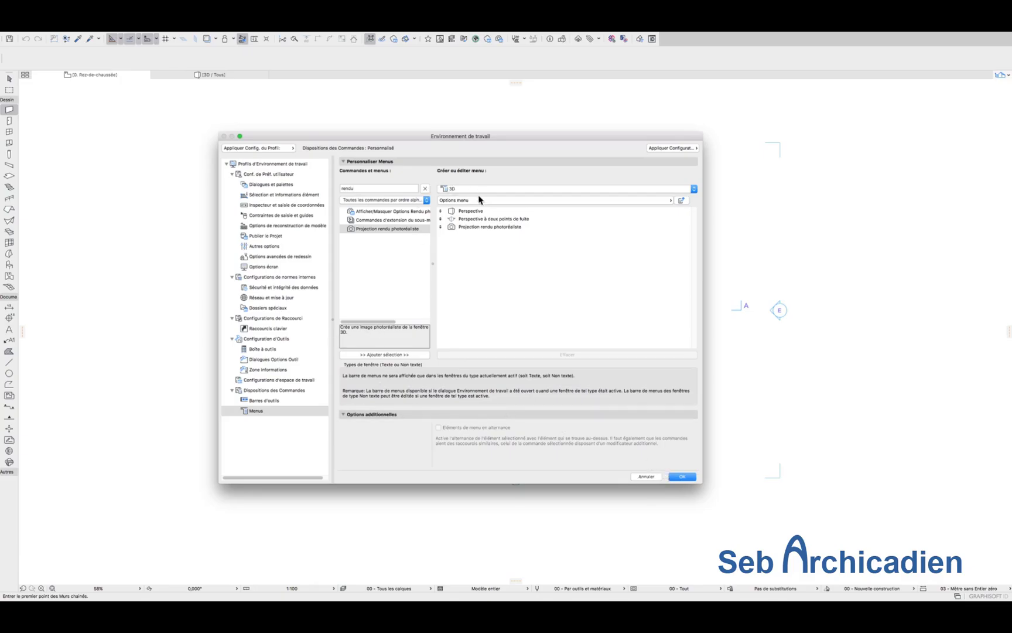
# Step: Check the list of editable menus, keep 3D selected and apply the work environment changes
pyautogui.click(485, 202)
pyautogui.click(521, 192)
pyautogui.click(519, 191)
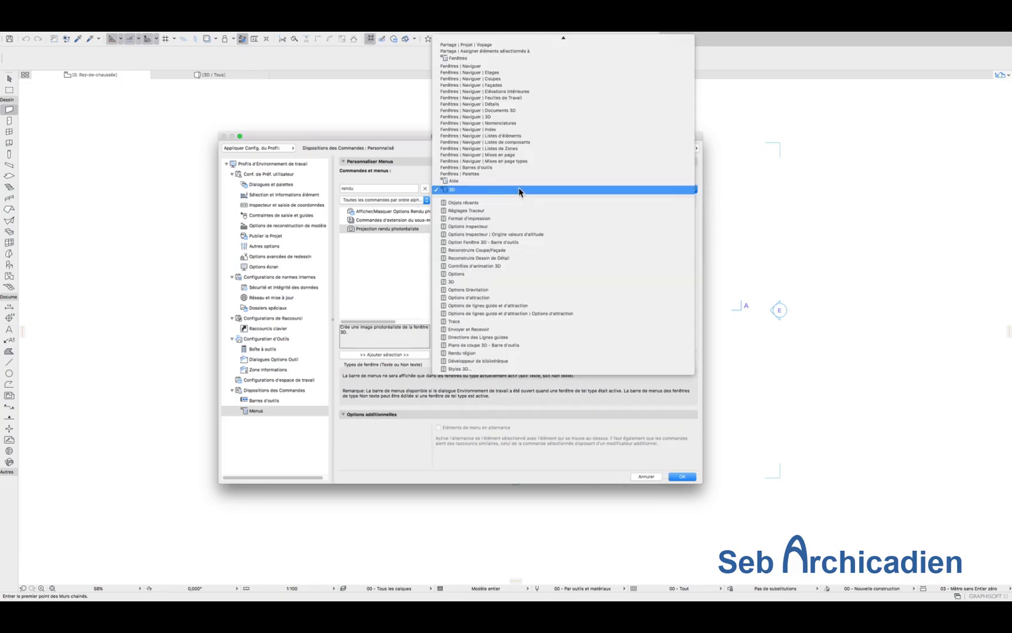
pyautogui.click(519, 190)
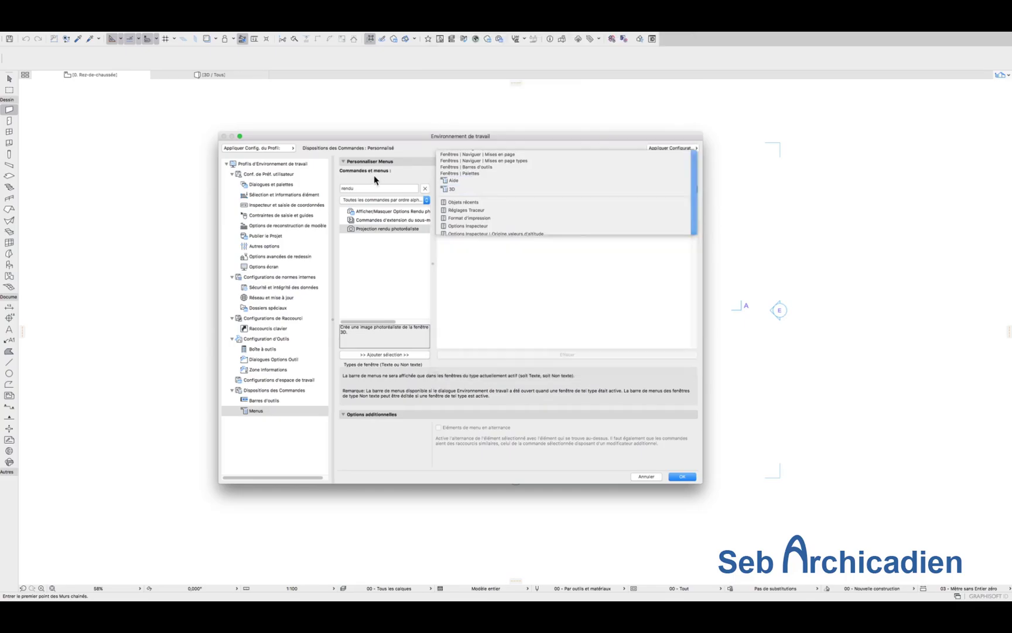
pyautogui.click(695, 478)
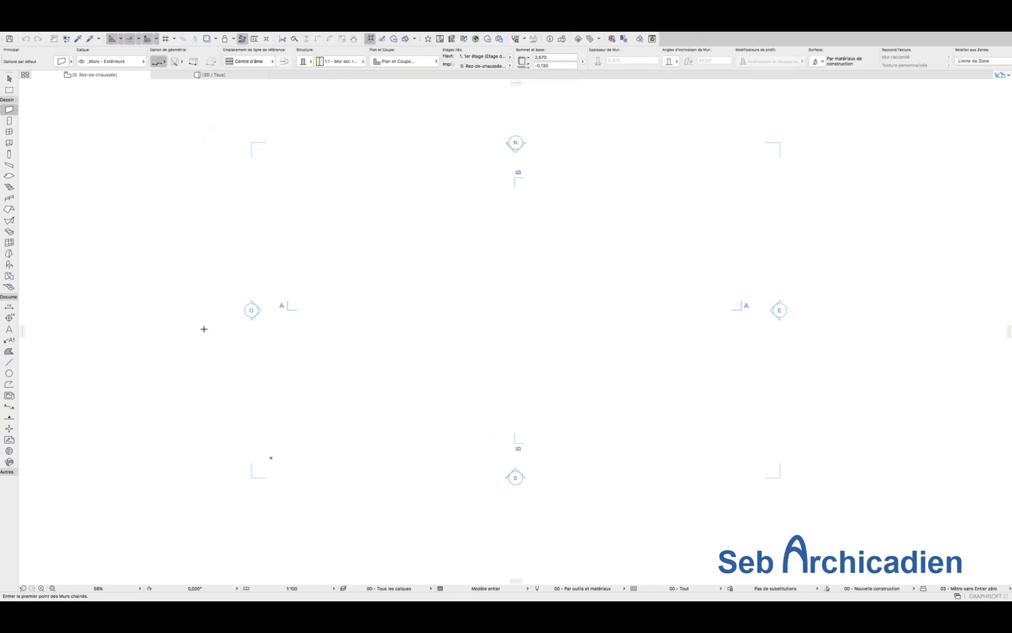
# Step: Start a photorealistic rendering with Projection rendu photoréaliste from the custom 3D menu
pyautogui.moveTo(189, 39)
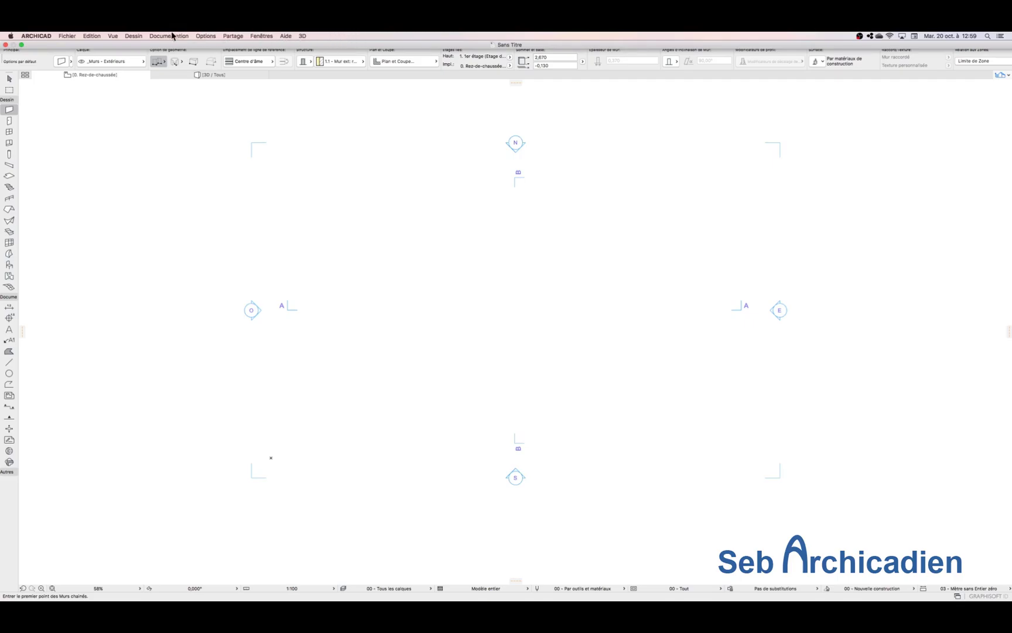
pyautogui.click(303, 35)
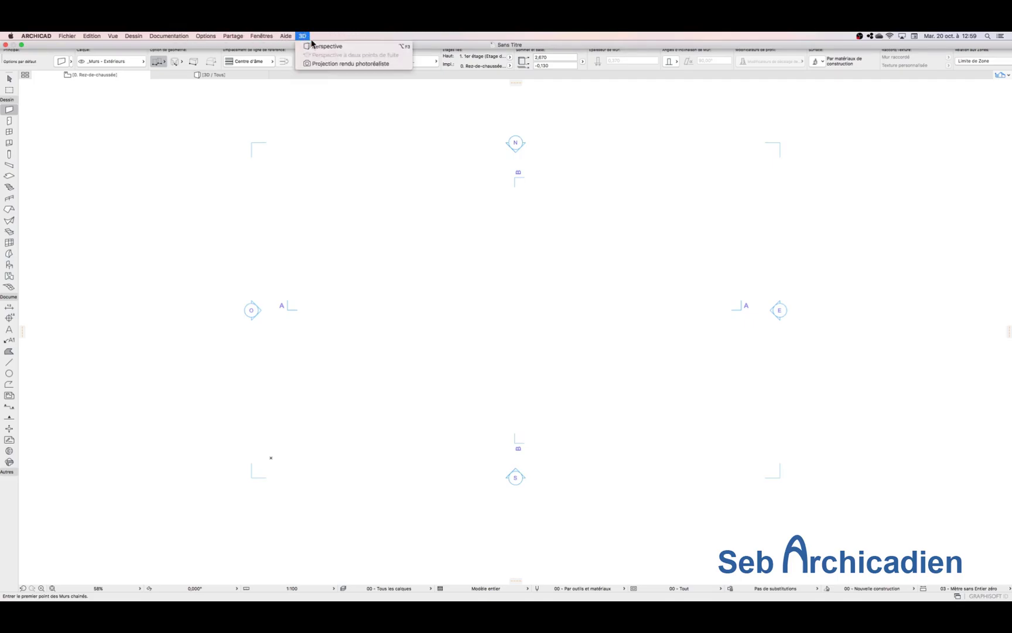
pyautogui.click(342, 64)
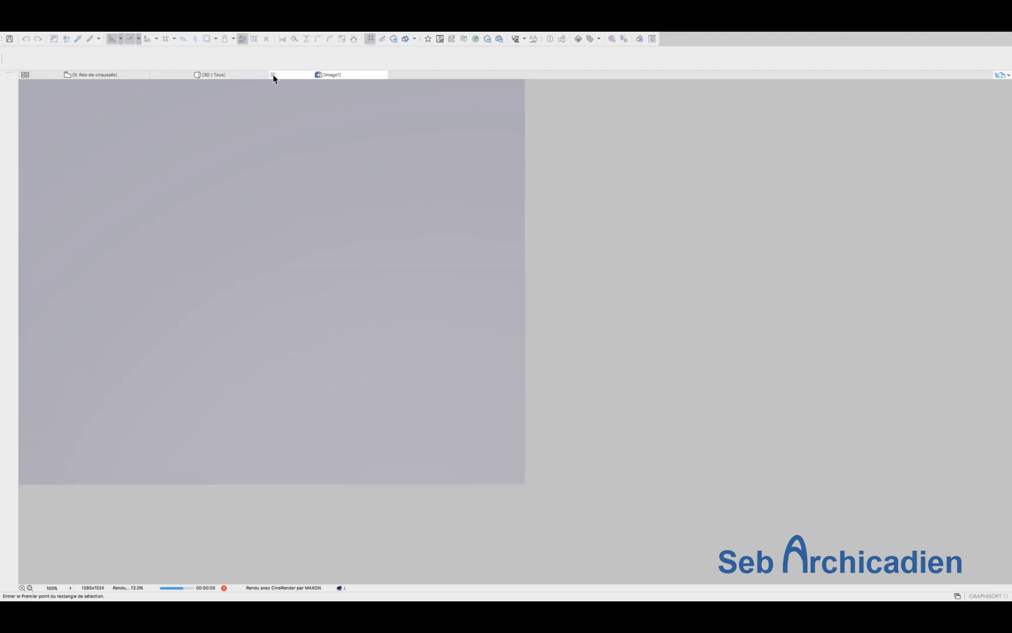
# Step: Close the rendered image without saving it and return to the Rez-de-chaussée floor plan
pyautogui.click(273, 74)
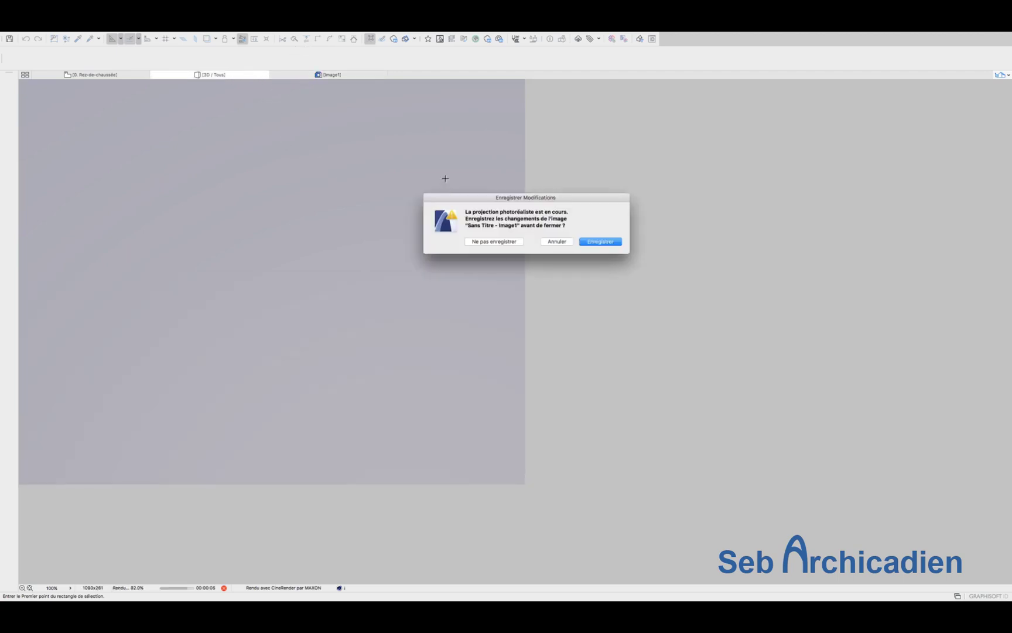
pyautogui.click(502, 239)
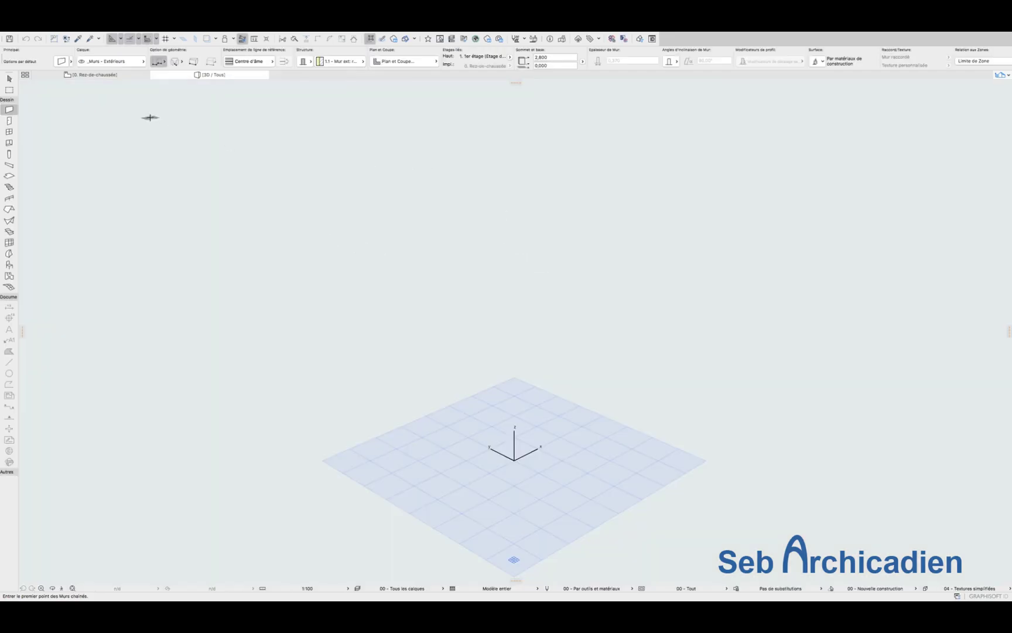
pyautogui.click(116, 74)
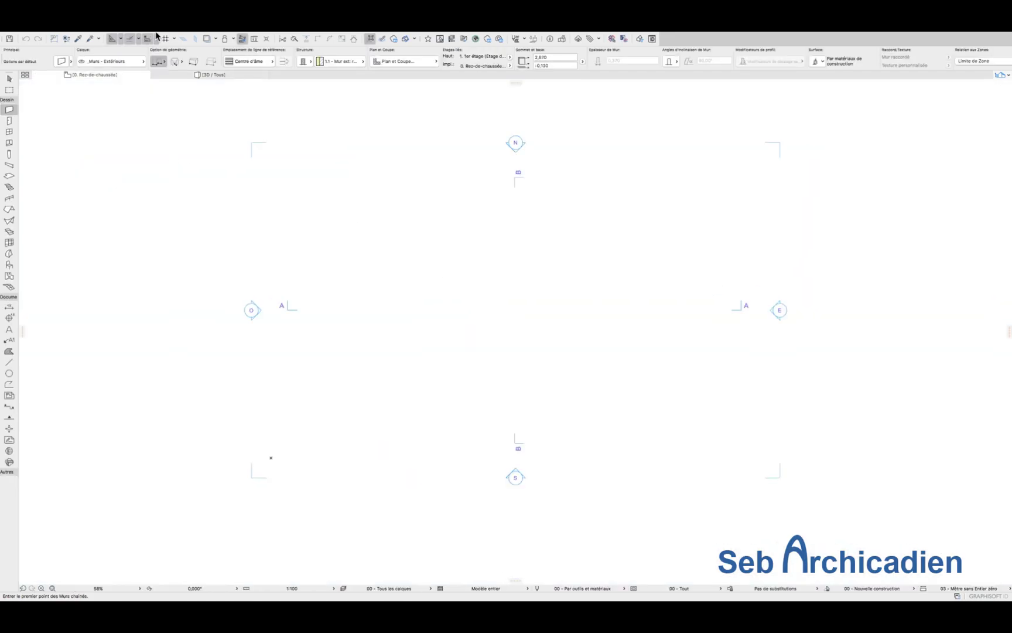
# Step: Look up the Options rendu photoréaliste command among the available palettes
pyautogui.moveTo(156, 34)
pyautogui.click(261, 36)
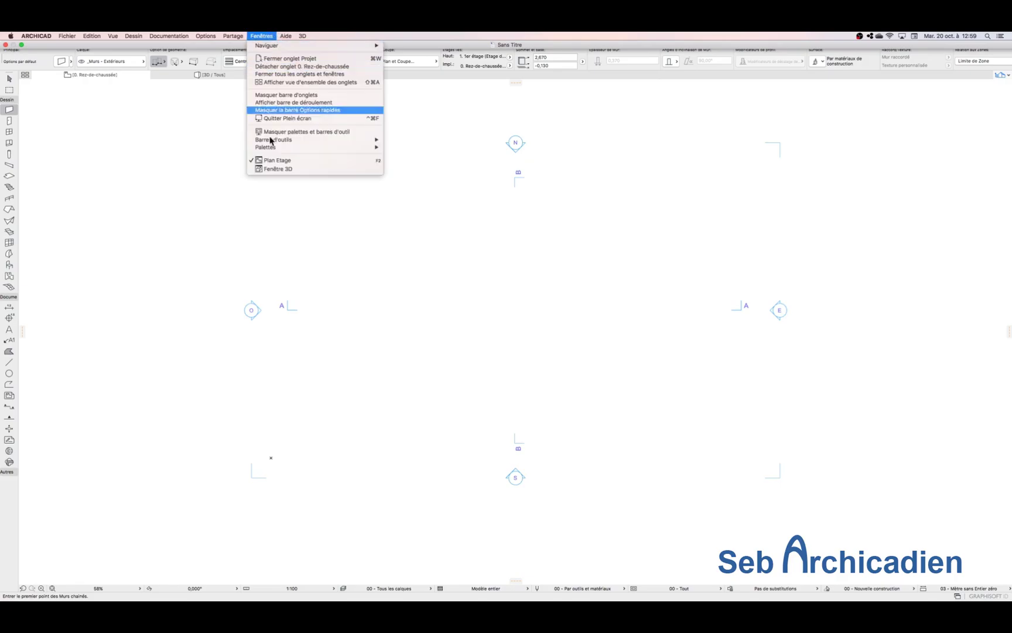
pyautogui.moveTo(290, 150)
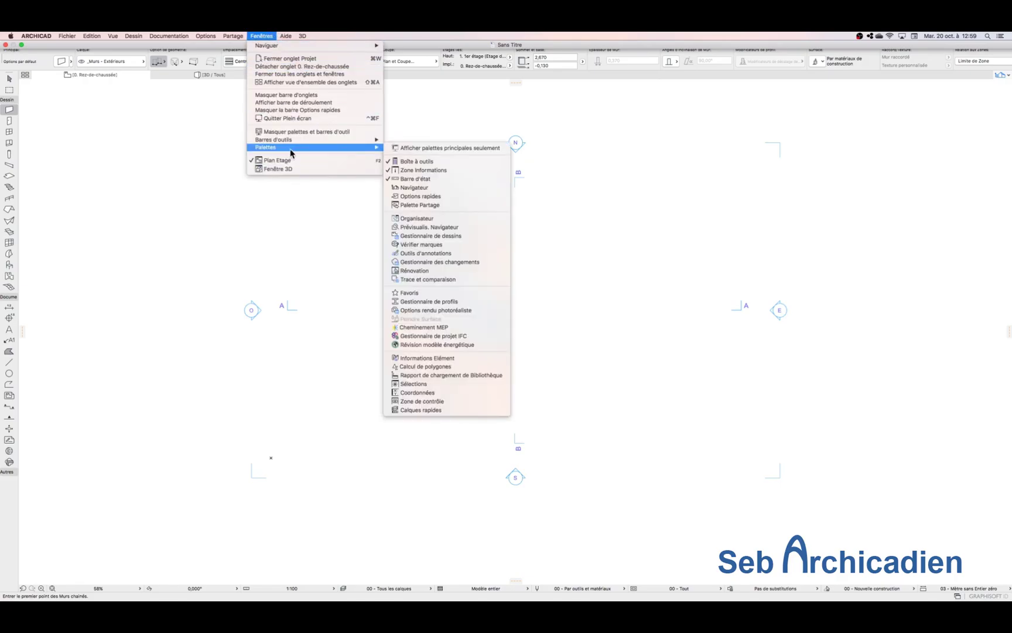
pyautogui.click(469, 310)
# Step: Reopen the work environment's menu customization, load the 3D menu for editing and list commands by the current menu structure
pyautogui.click(21, 35)
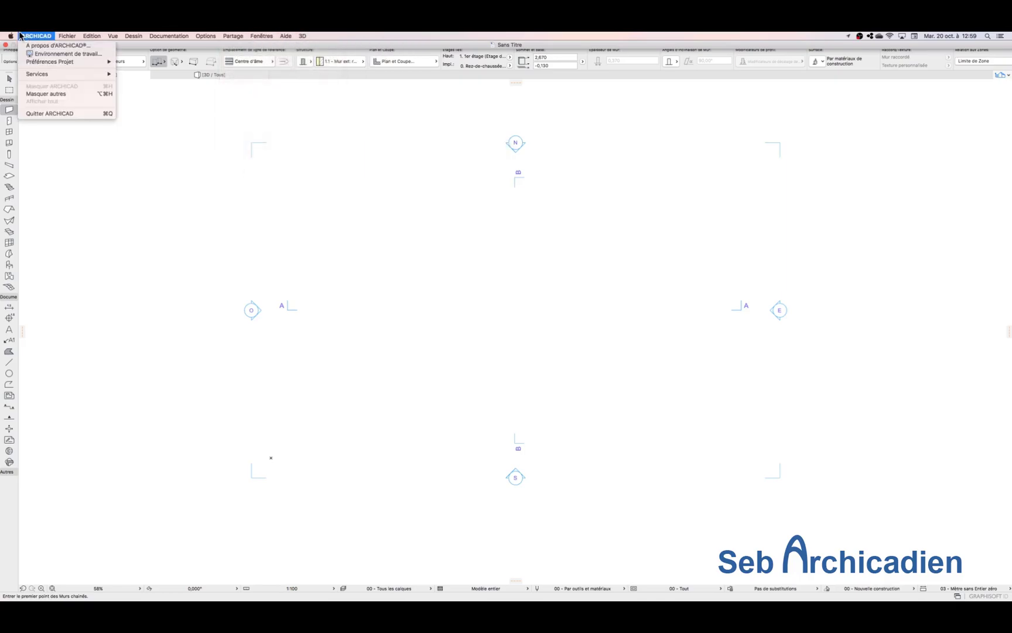
pyautogui.click(63, 55)
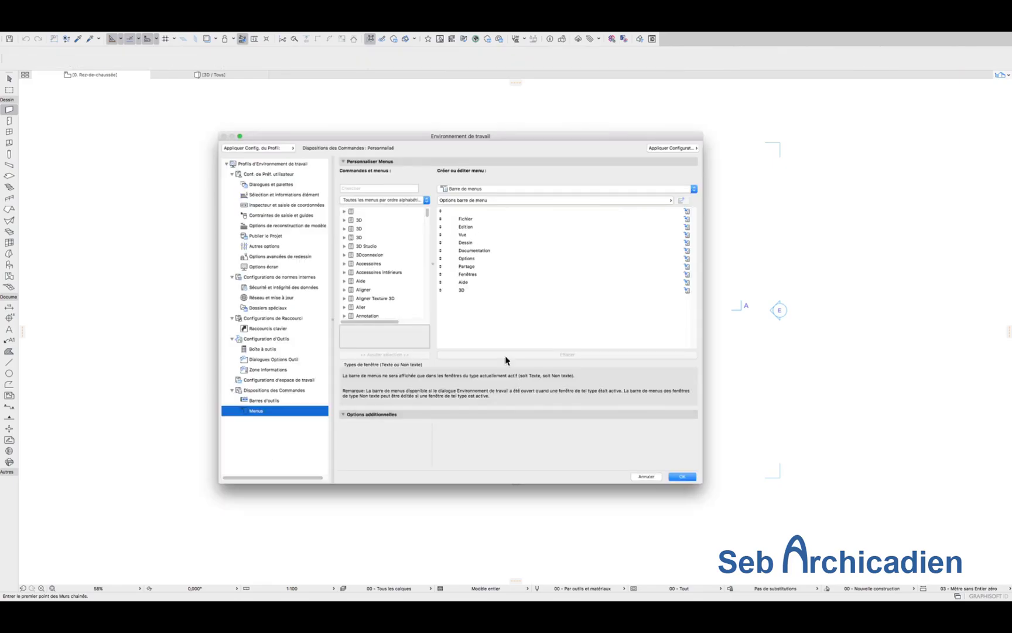
pyautogui.doubleClick(472, 289)
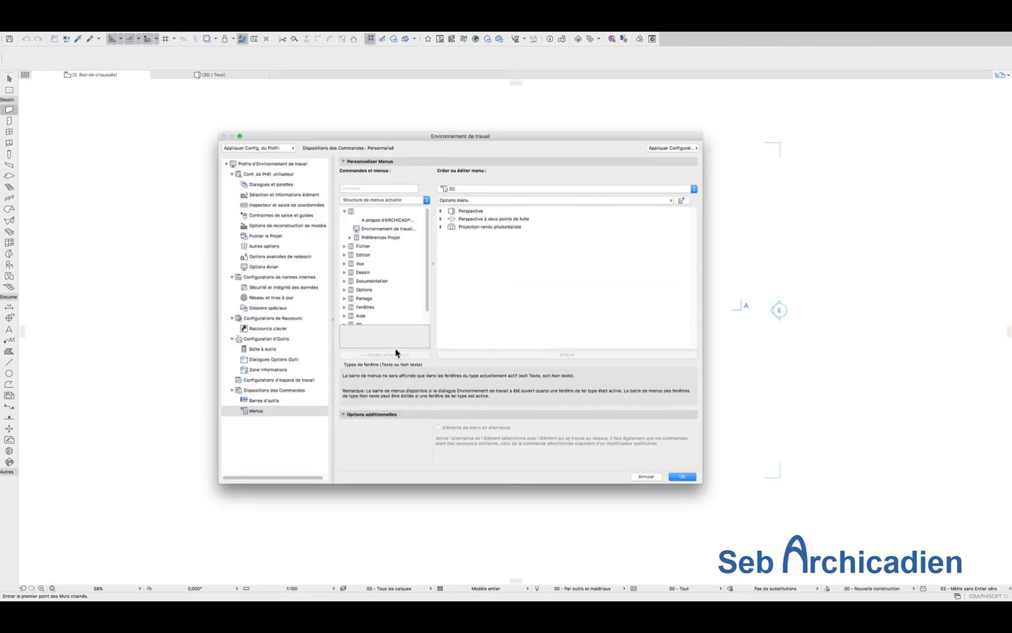
# Step: Search the commands for "option" and add Options Document 3D to the 3D menu
pyautogui.click(379, 189)
pyautogui.write('optio')
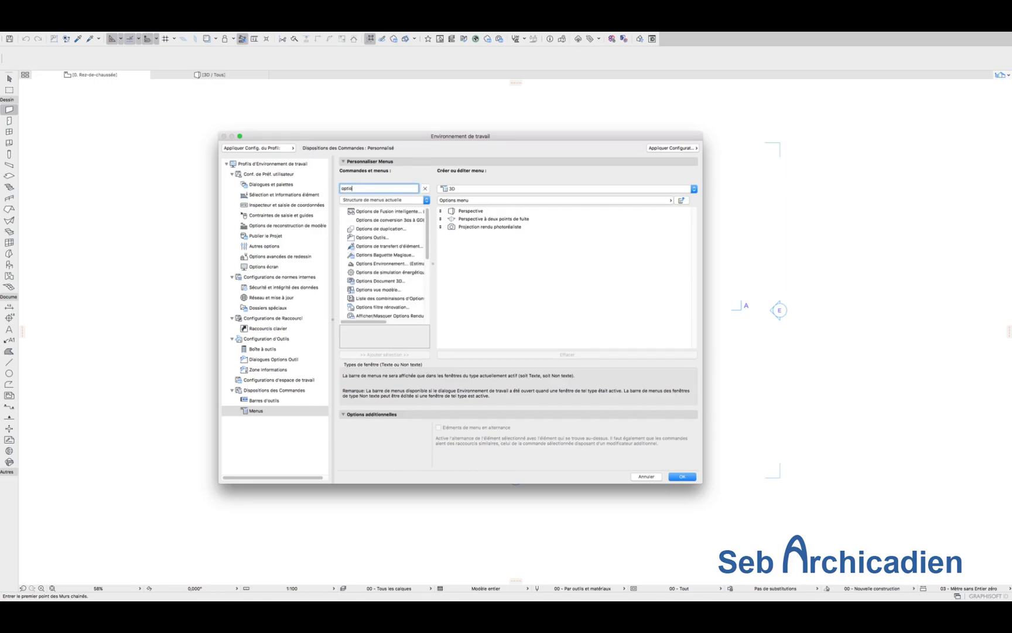
pyautogui.write('n')
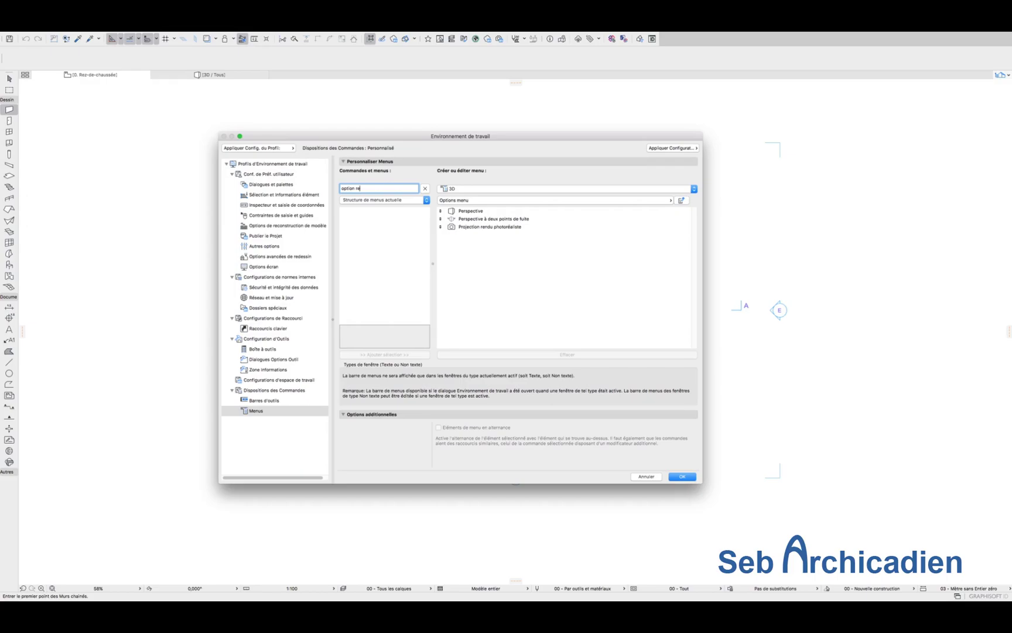
pyautogui.press('BackSpace')
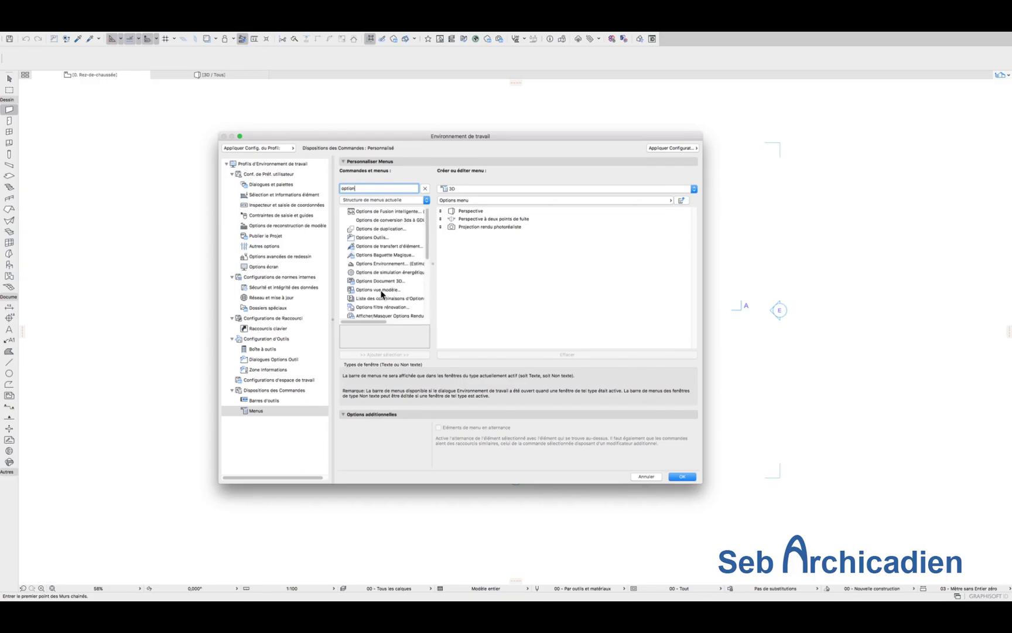
pyautogui.click(378, 281)
pyautogui.click(394, 355)
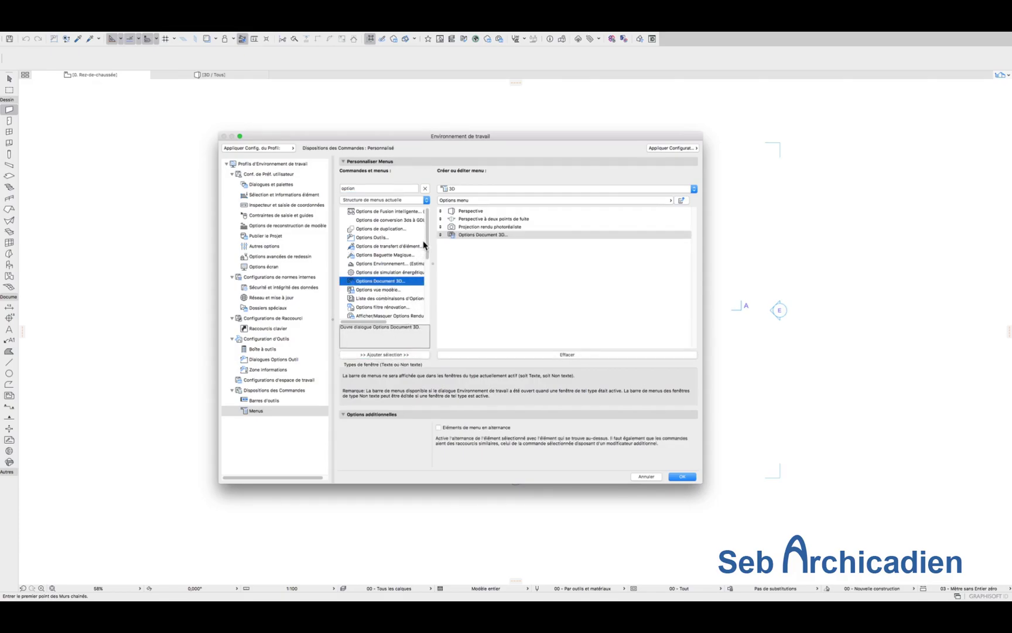
# Step: Add Options vue modèle to the 3D menu and apply the work environment changes
pyautogui.moveTo(427, 245)
pyautogui.mouseDown()
pyautogui.moveTo(428, 297)
pyautogui.moveTo(427, 241)
pyautogui.mouseUp()
pyautogui.click(386, 290)
pyautogui.click(386, 297)
pyautogui.click(378, 289)
pyautogui.click(370, 354)
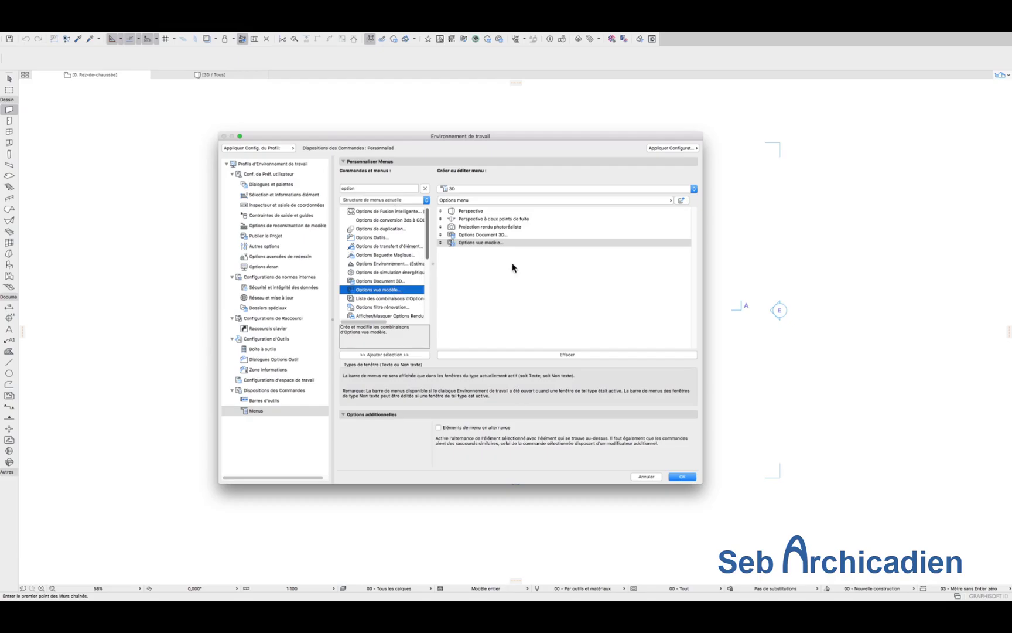
pyautogui.click(486, 190)
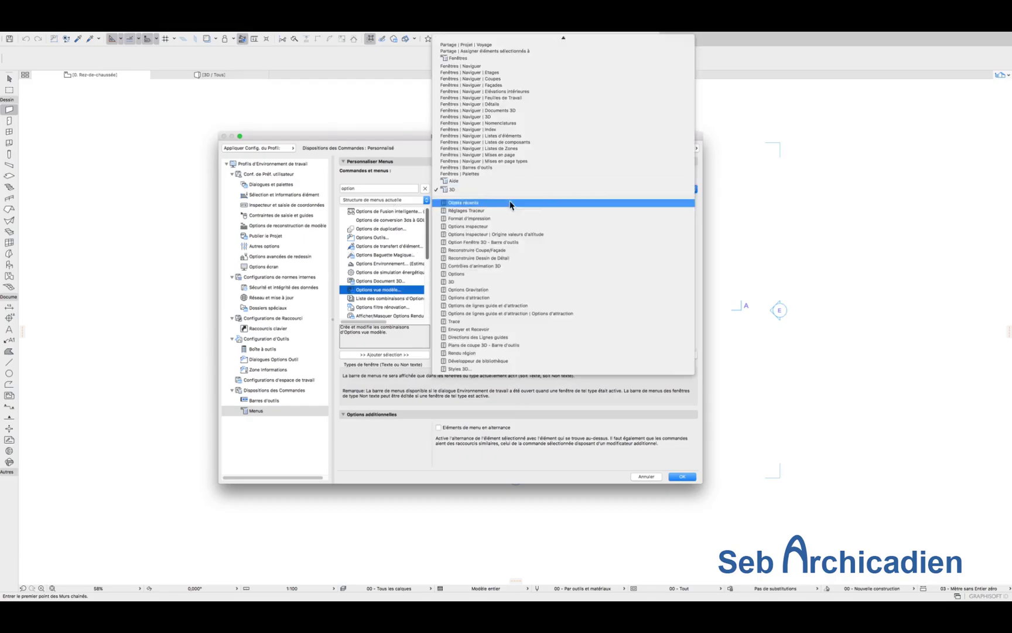
pyautogui.click(382, 175)
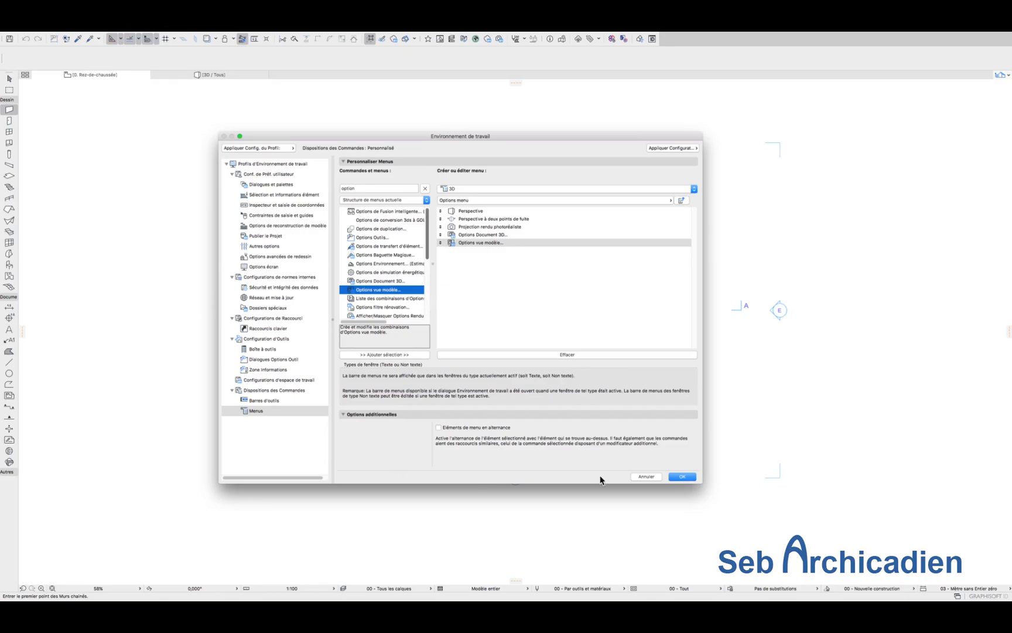
pyautogui.click(684, 477)
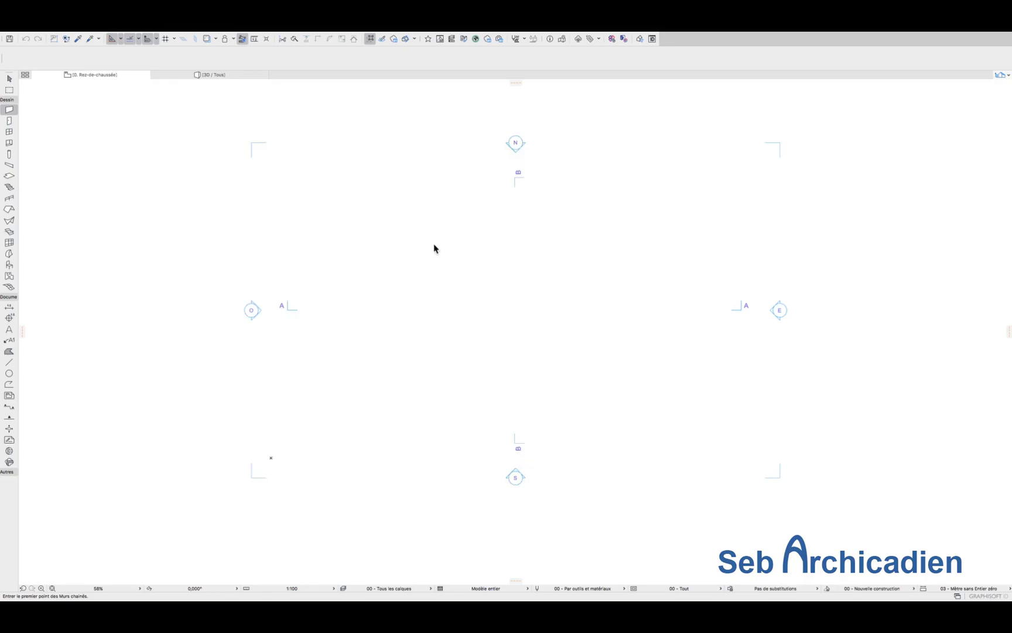
# Step: Open the custom 3D menu and review the commands it contains
pyautogui.moveTo(214, 36)
pyautogui.click(304, 36)
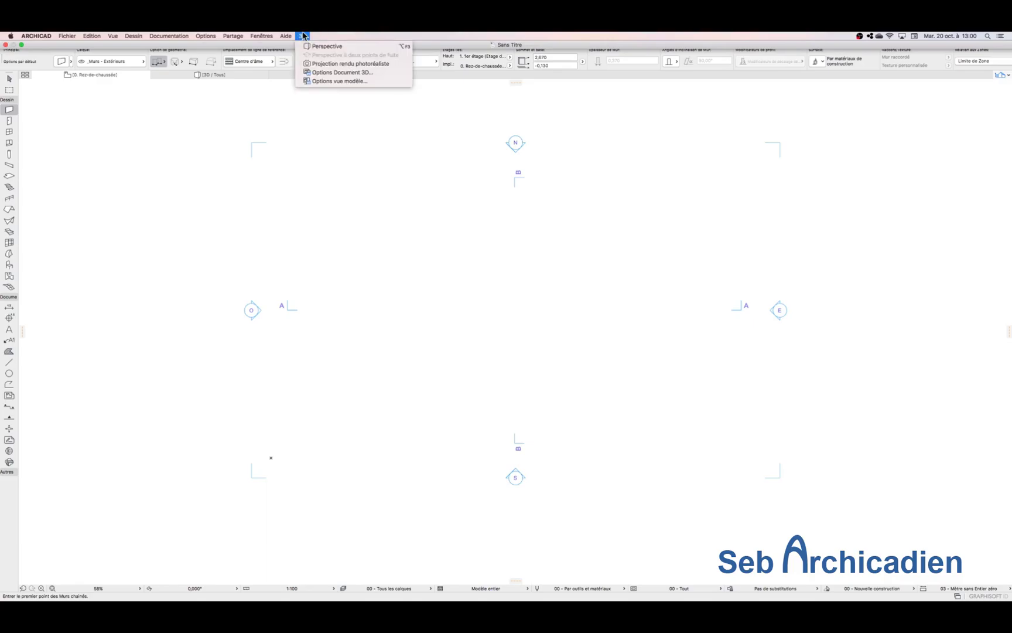
pyautogui.click(304, 36)
pyautogui.click(308, 37)
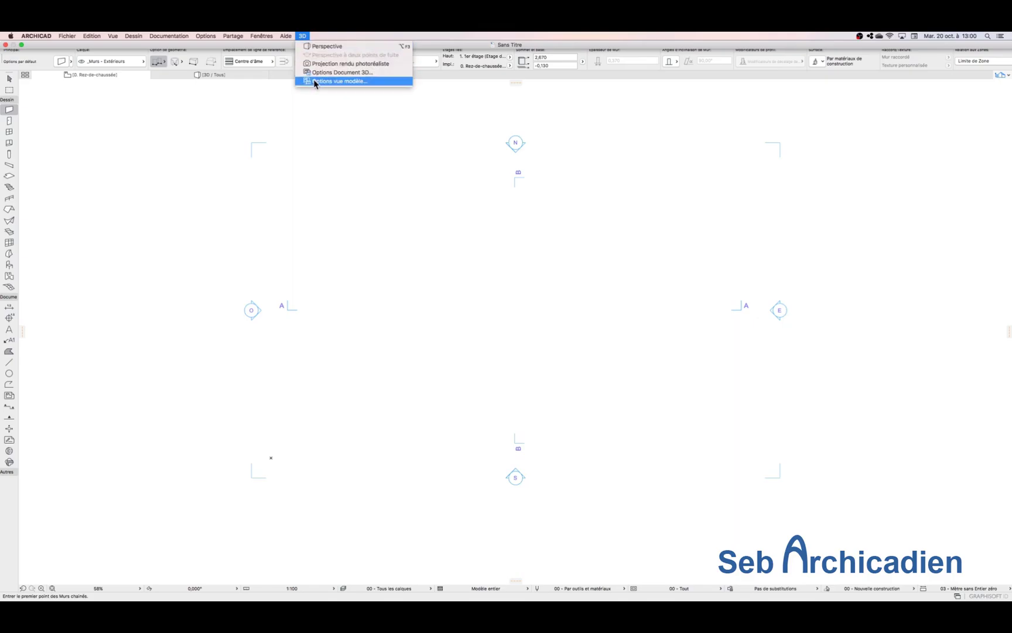
pyautogui.click(310, 37)
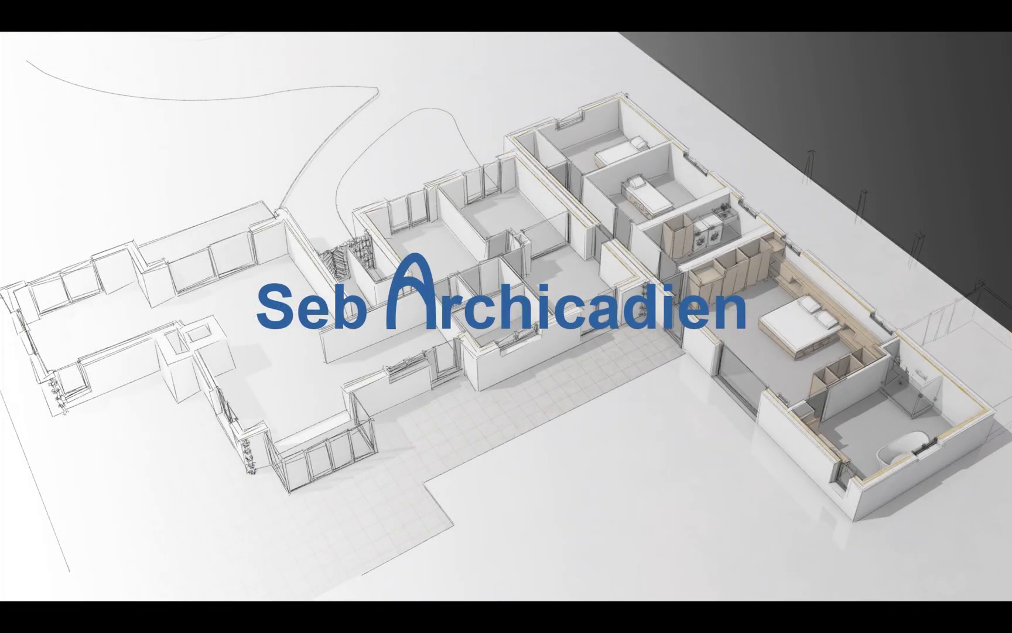